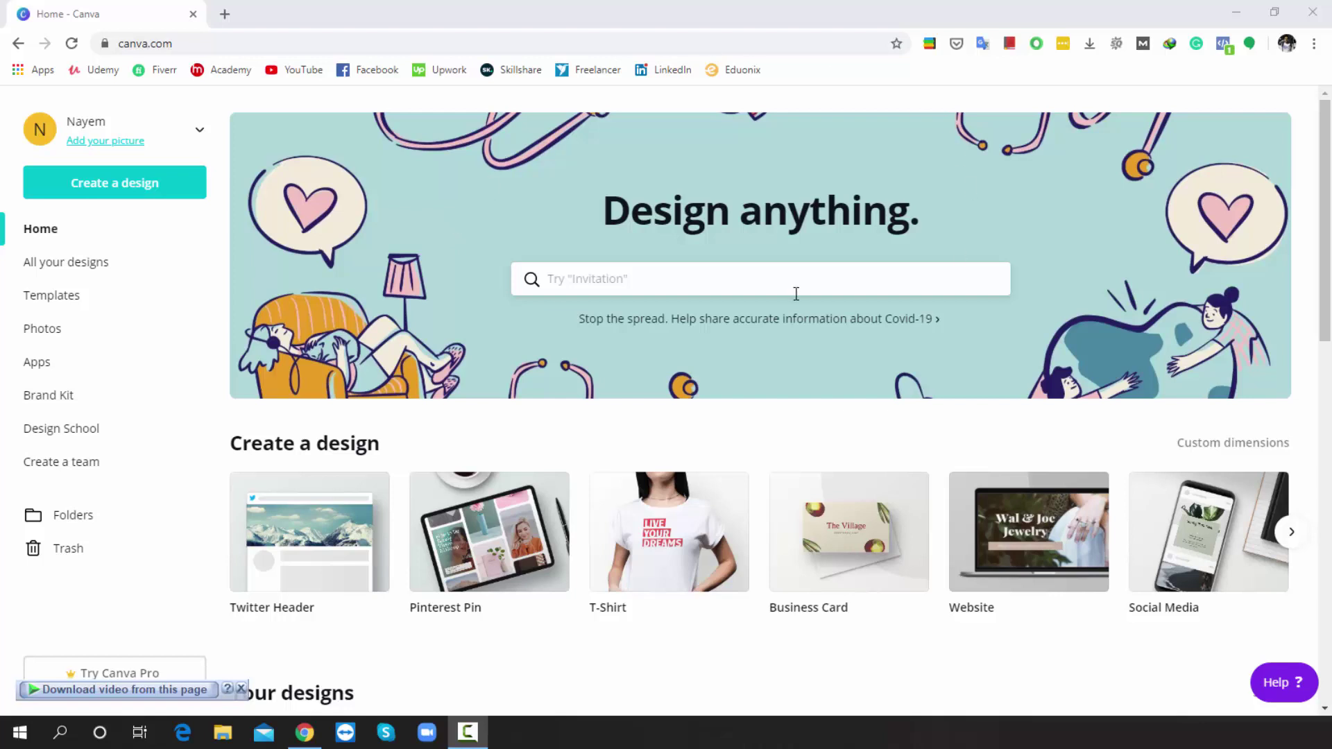
# Step: Search Canva for 'facebook' and choose the Facebook Ad design type
pyautogui.click(606, 283)
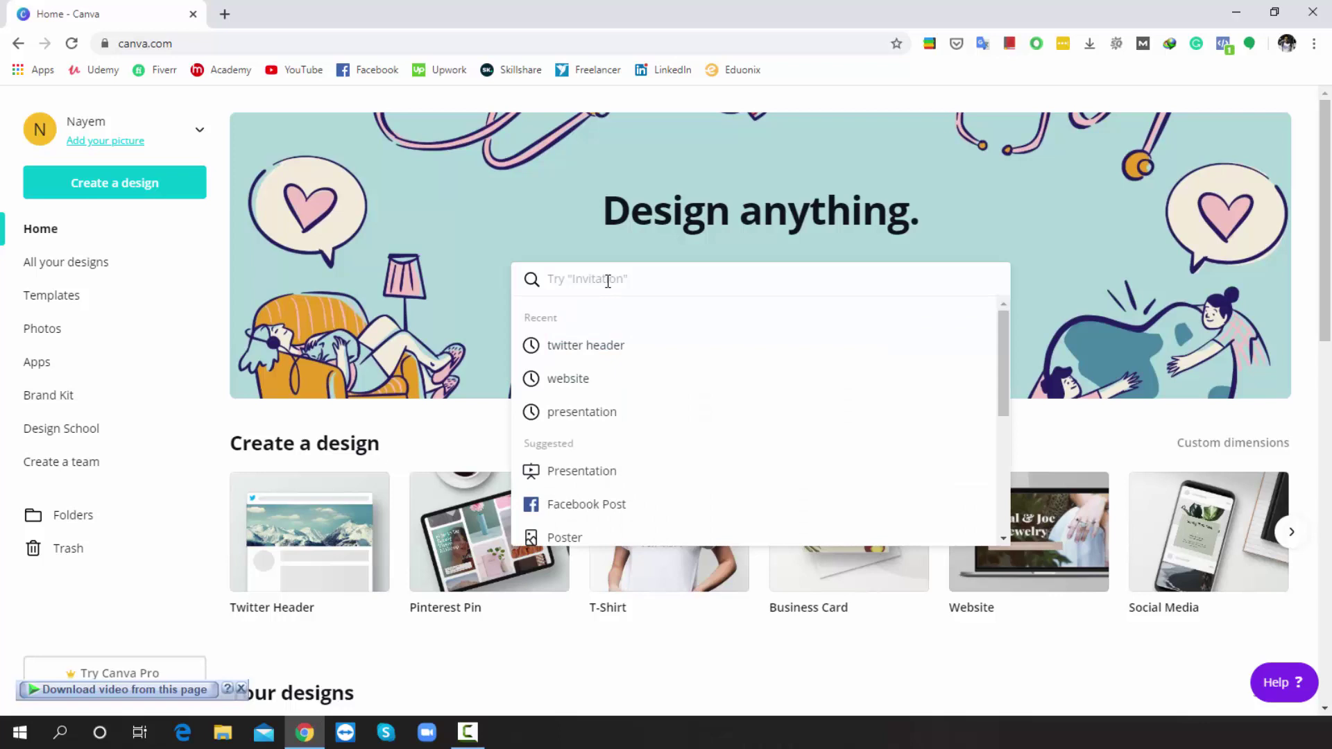
pyautogui.write('facebook')
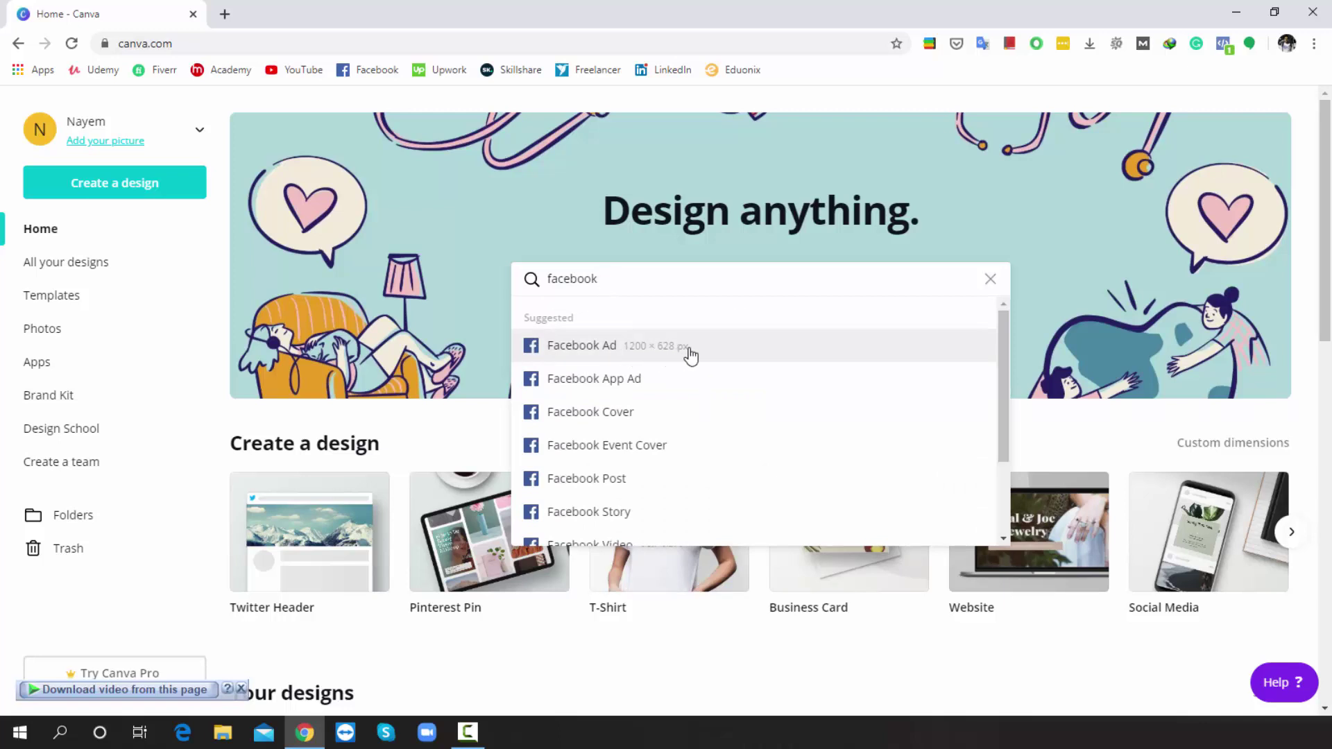
pyautogui.click(595, 355)
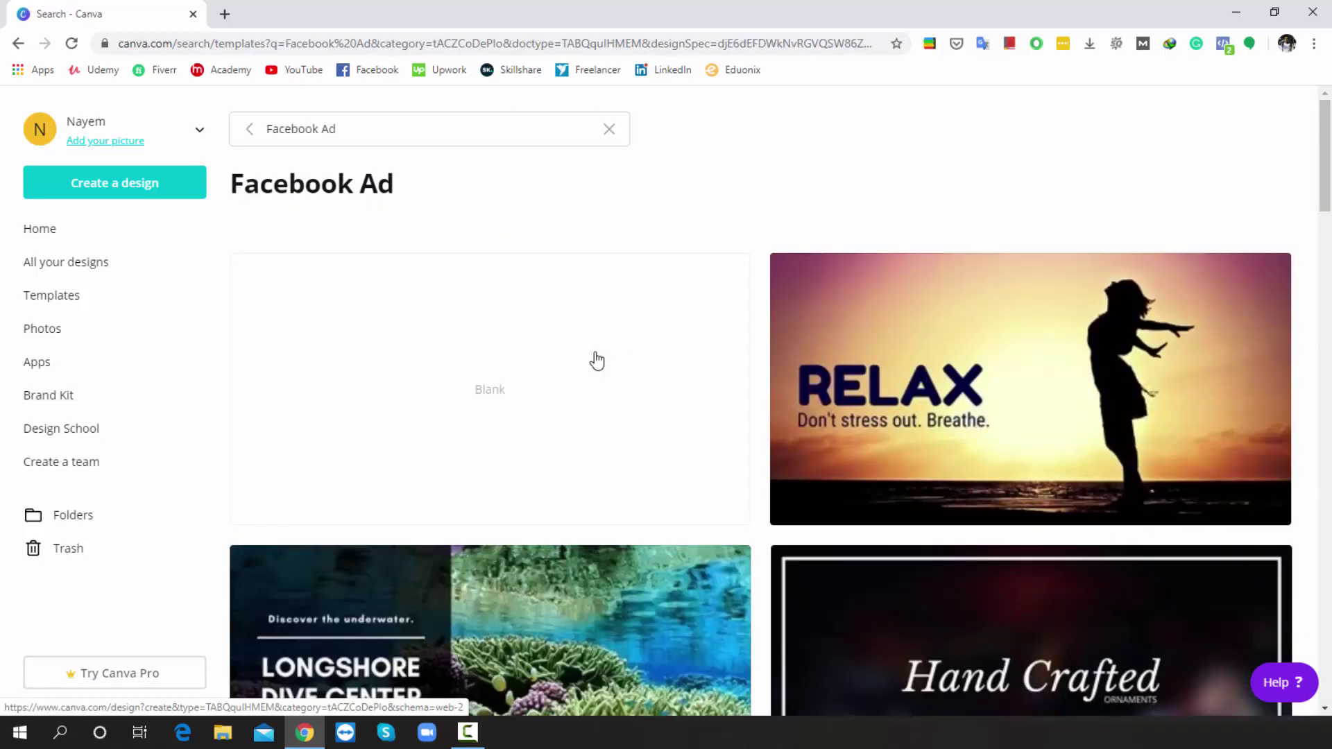
# Step: Scroll the Facebook Ad templates down to the navy Astraeus Tech Services circuit design
pyautogui.scroll(-15, 596, 360)
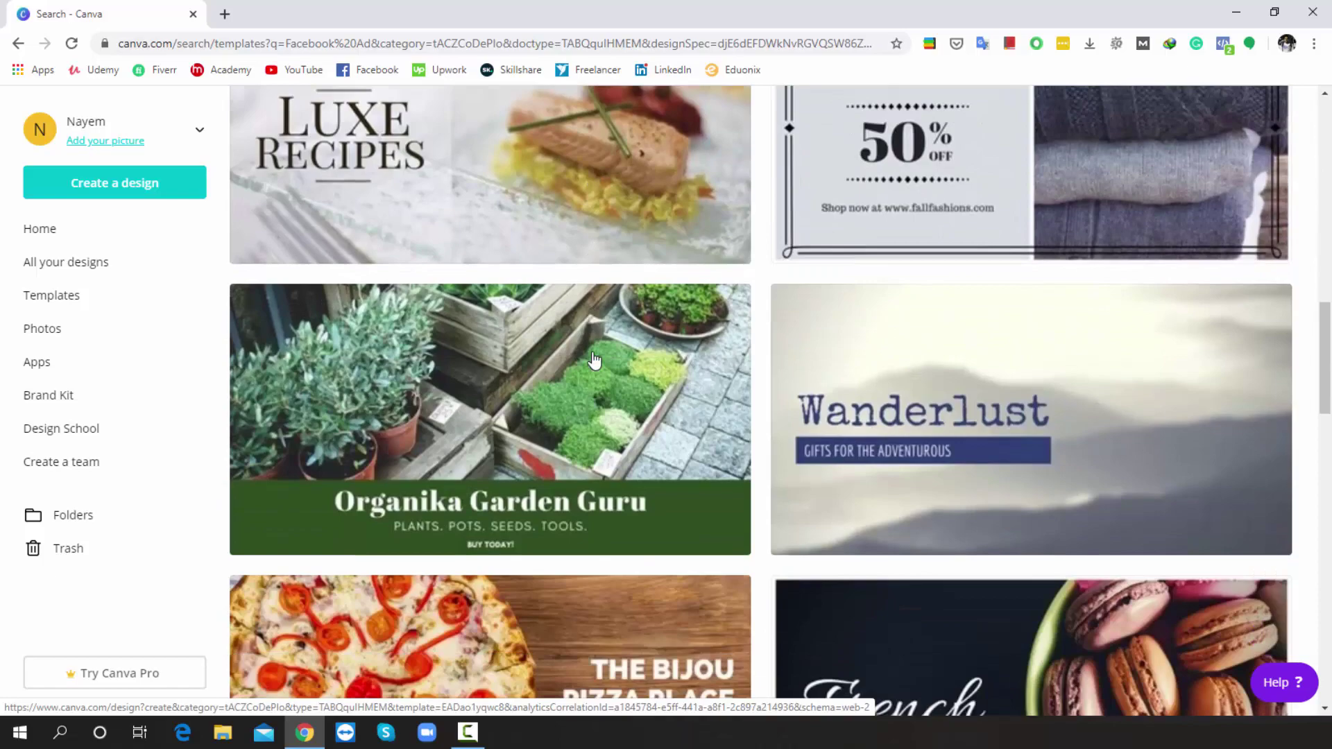
pyautogui.scroll(-15, 593, 358)
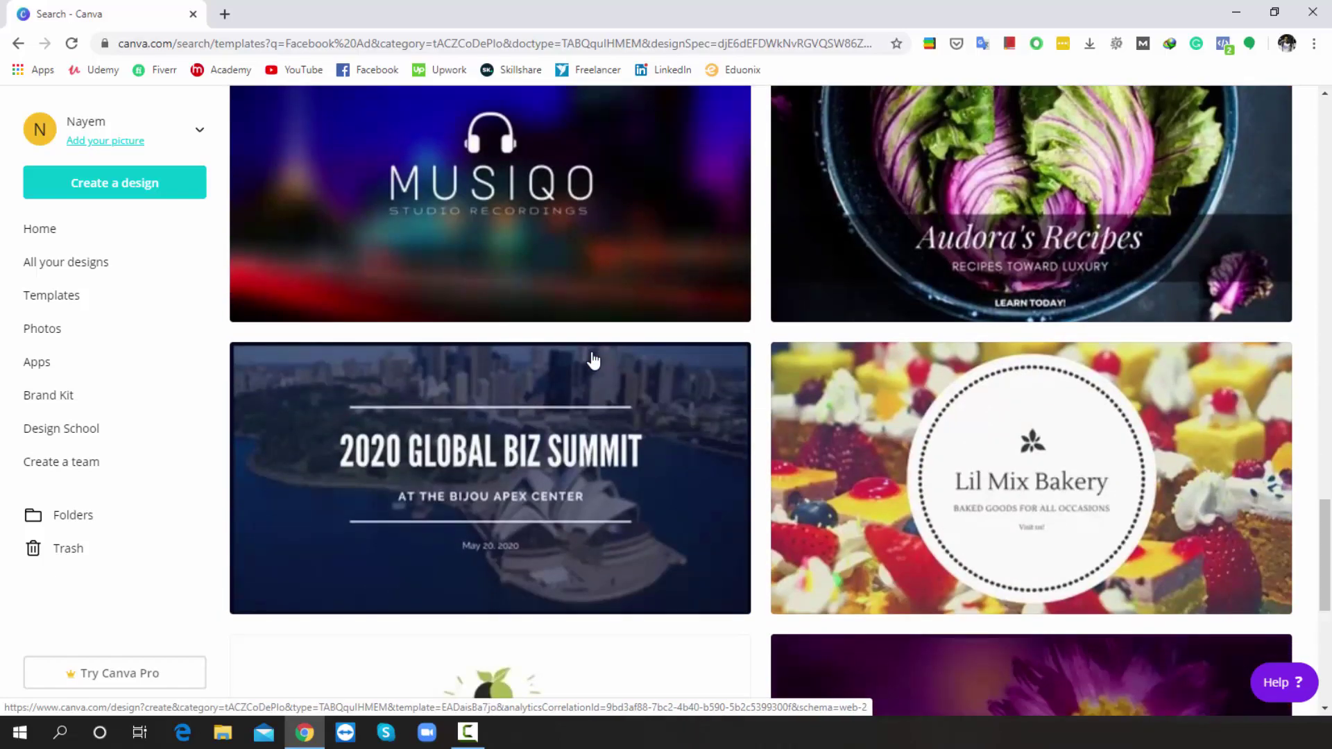
pyautogui.scroll(-15, 593, 359)
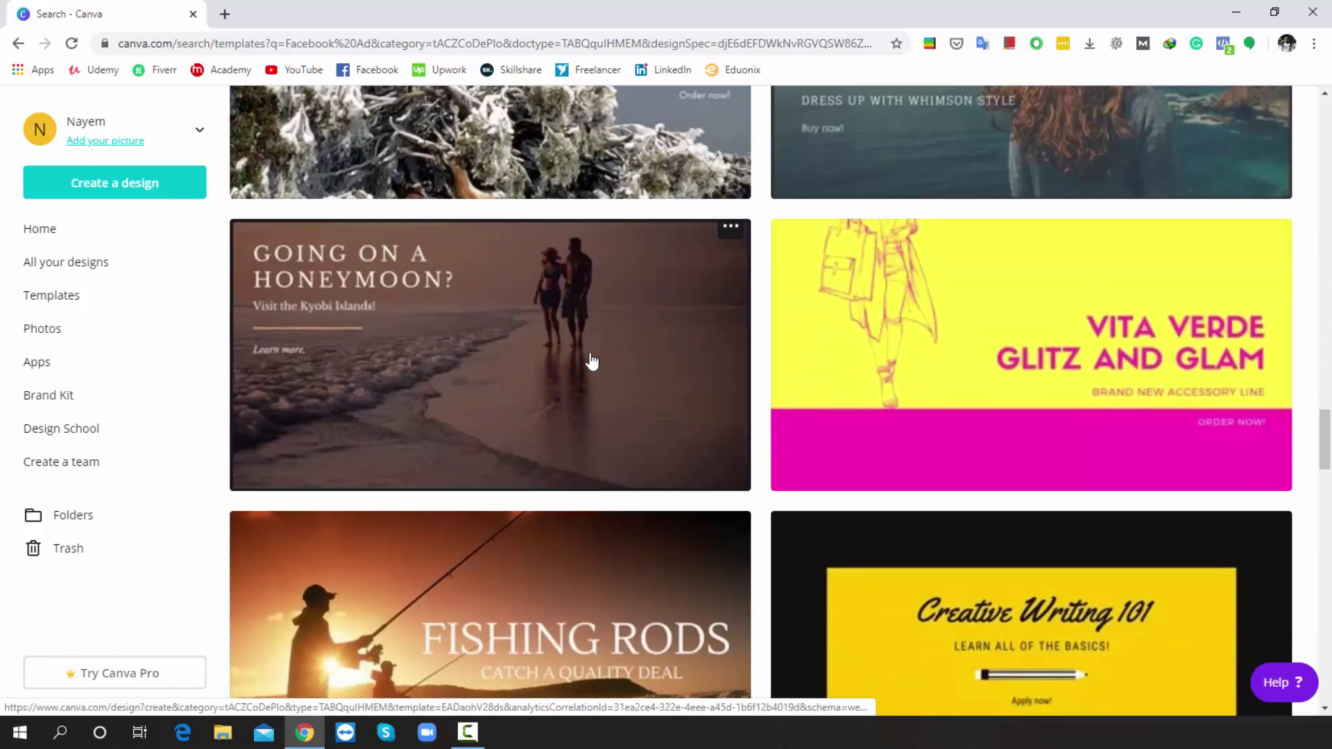
pyautogui.scroll(-15, 591, 359)
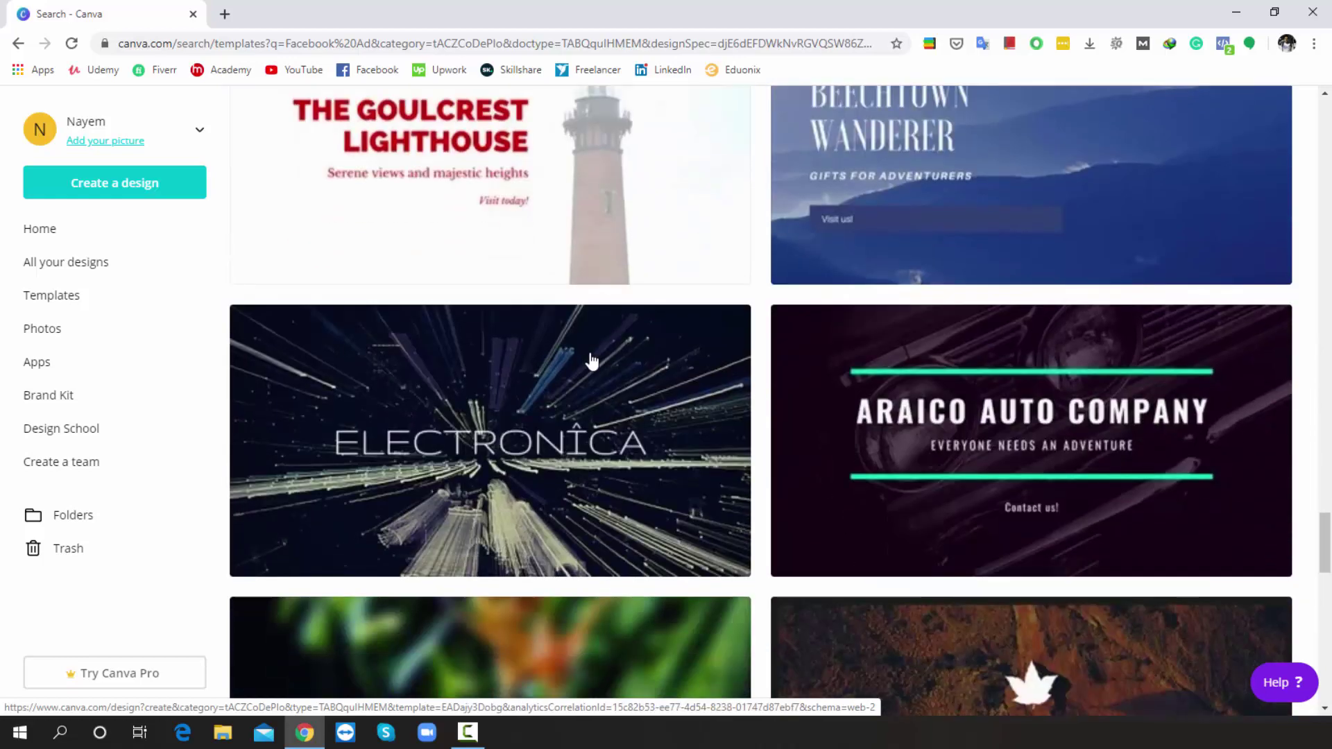
pyautogui.scroll(-10, 592, 359)
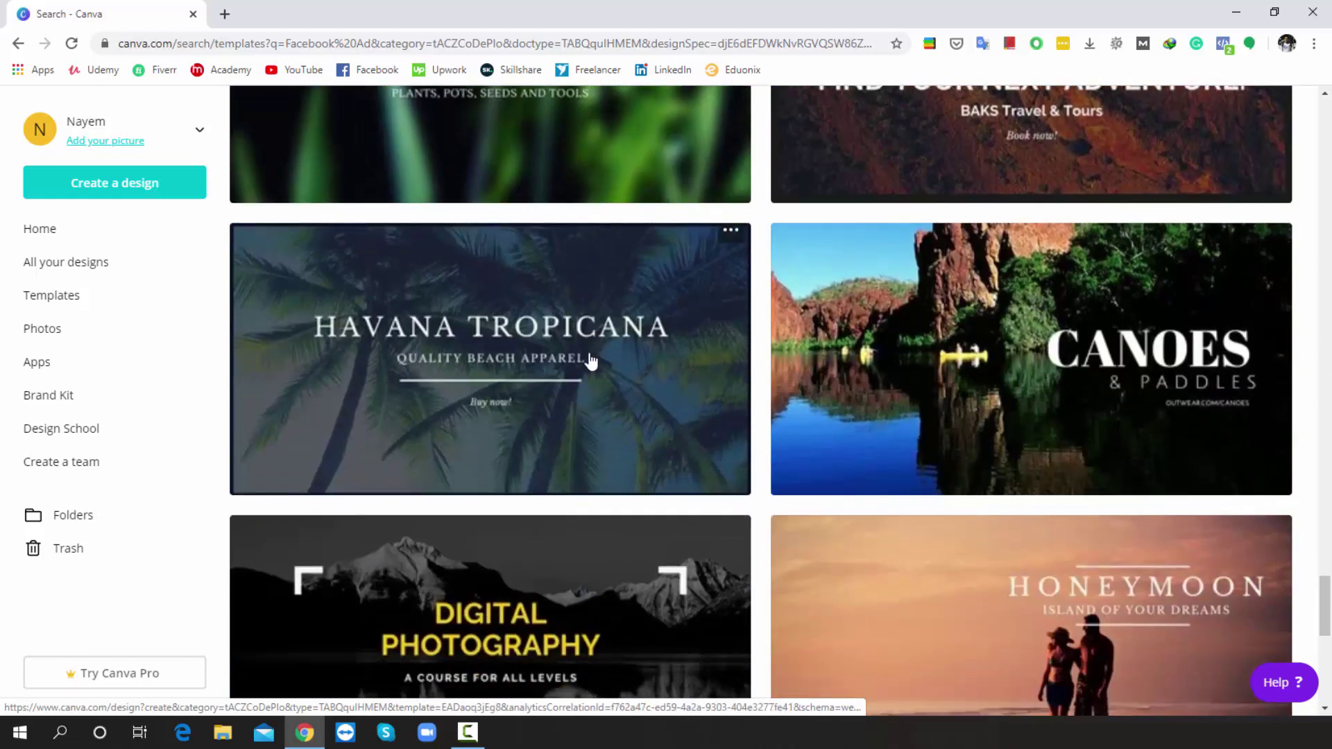
pyautogui.scroll(-8, 590, 360)
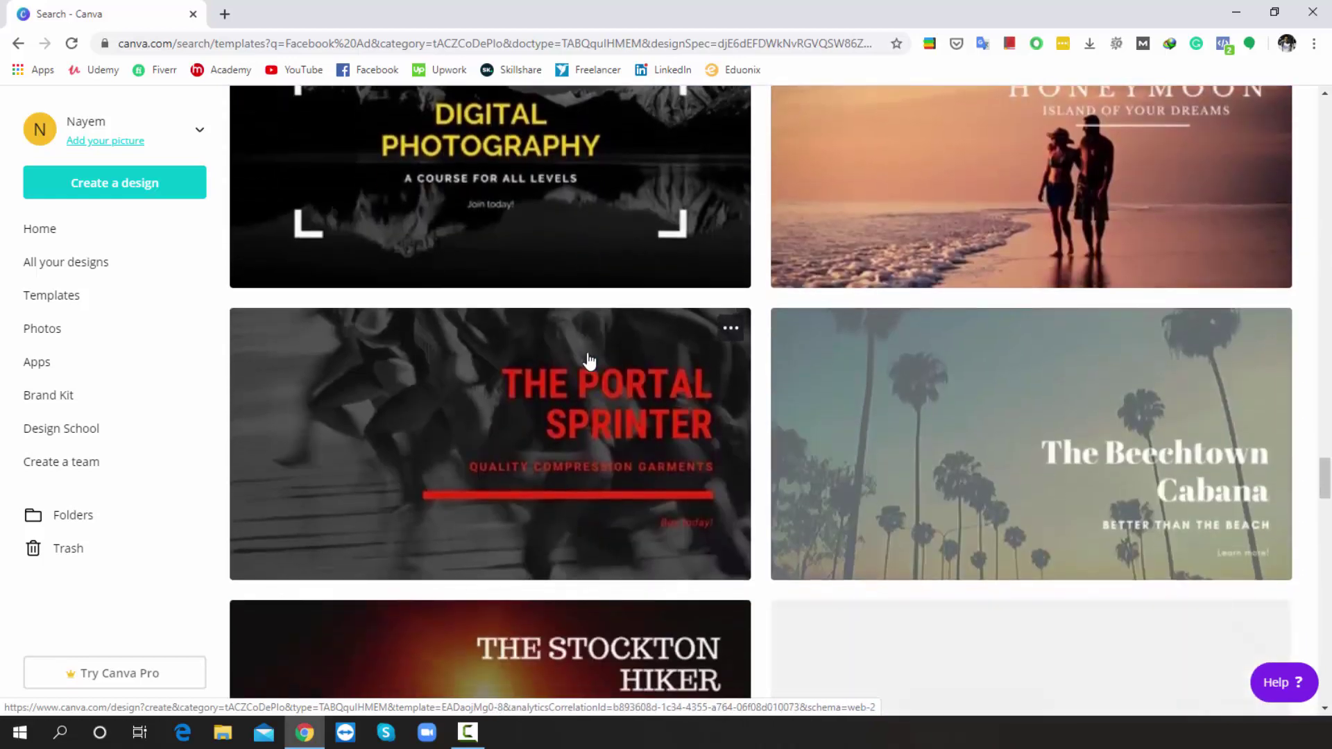
pyautogui.scroll(-5, 589, 360)
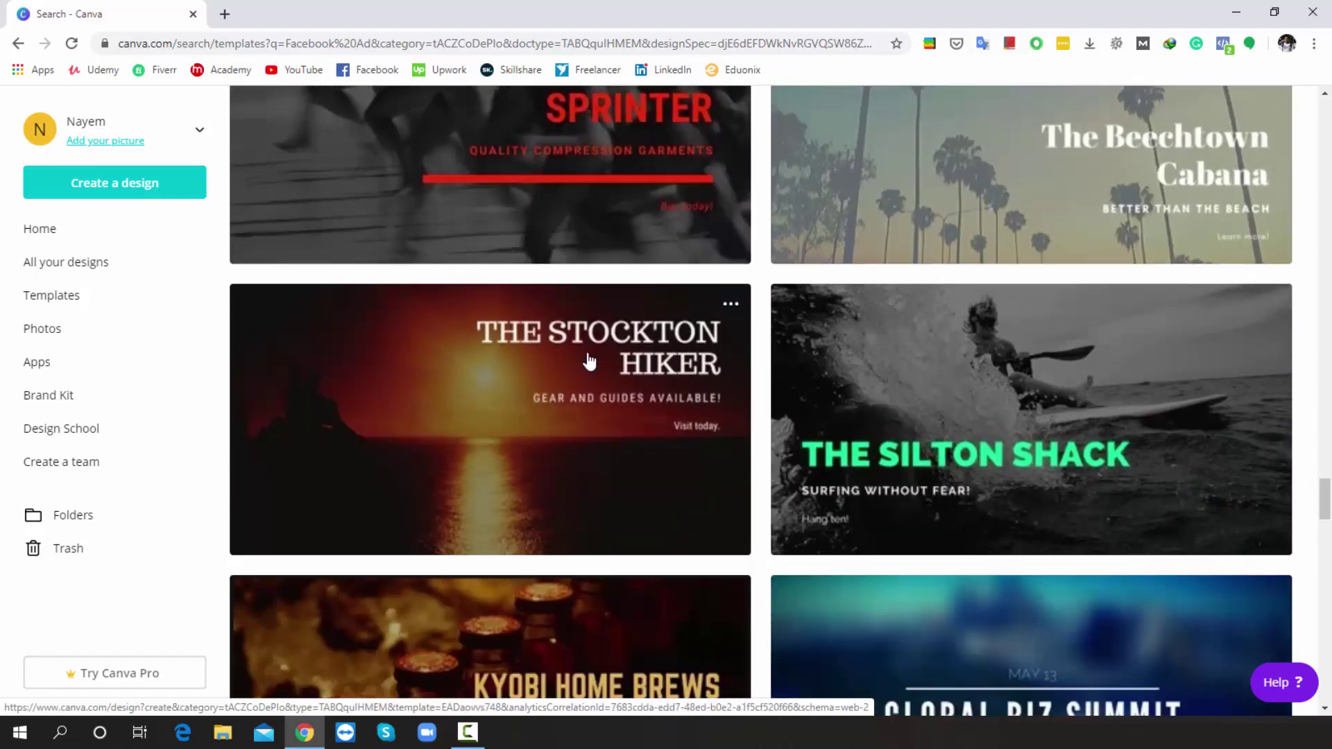
pyautogui.scroll(-8, 589, 360)
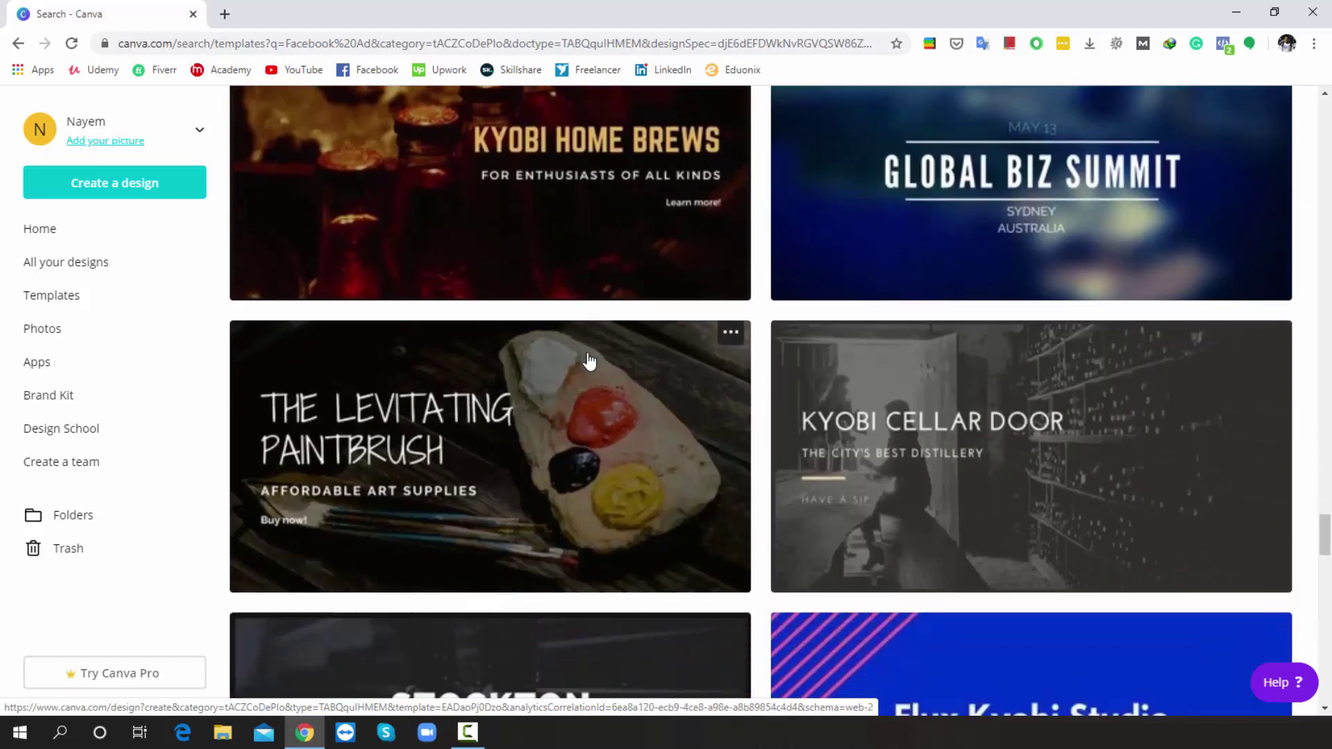
pyautogui.scroll(-8, 588, 360)
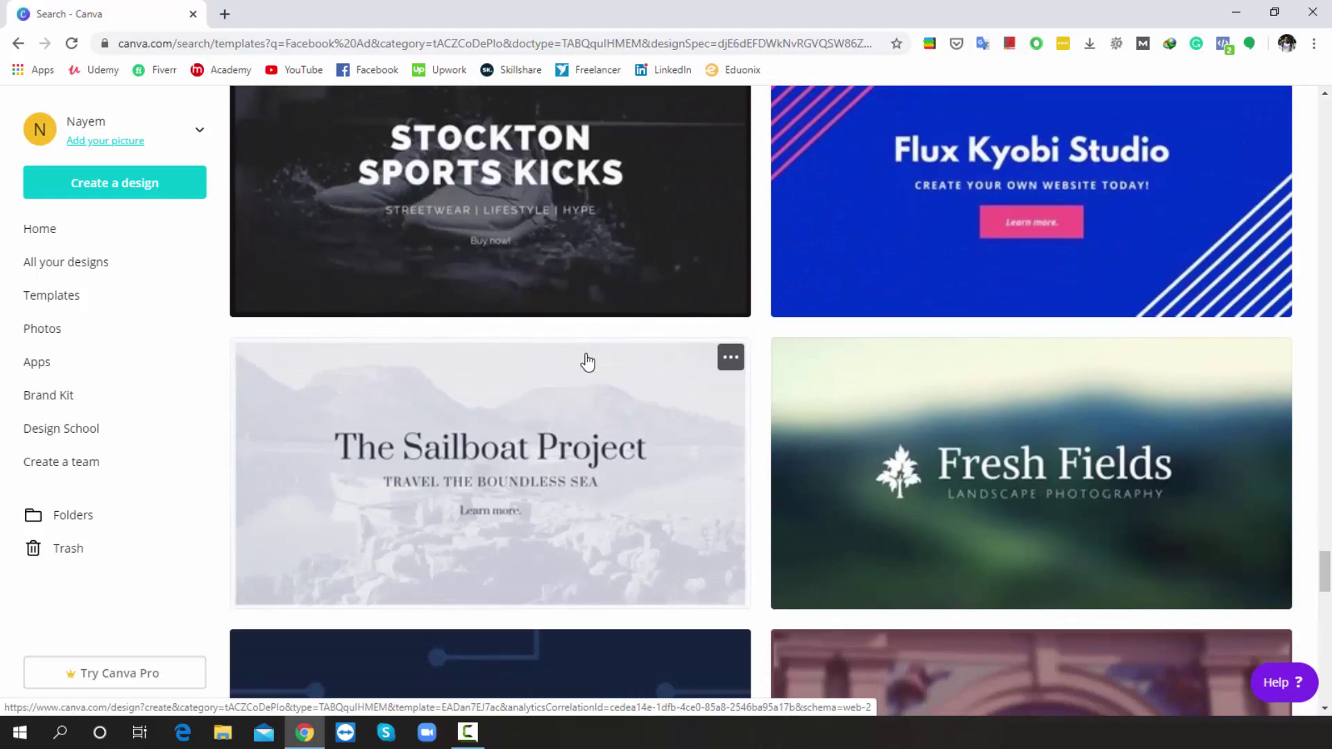
pyautogui.scroll(-8, 587, 361)
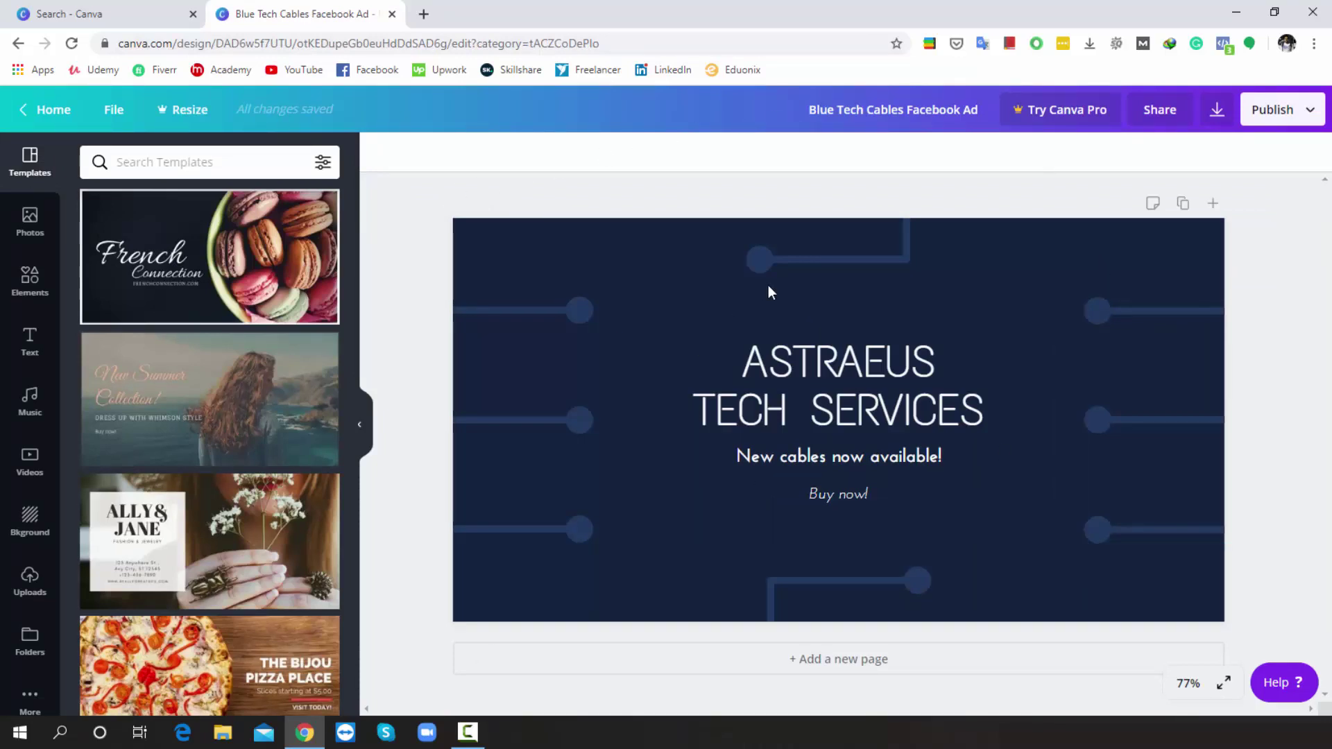
# Step: Ungroup the template's text into separate headline, 'New cables now available!' and 'Buy now!' boxes
pyautogui.click(848, 441)
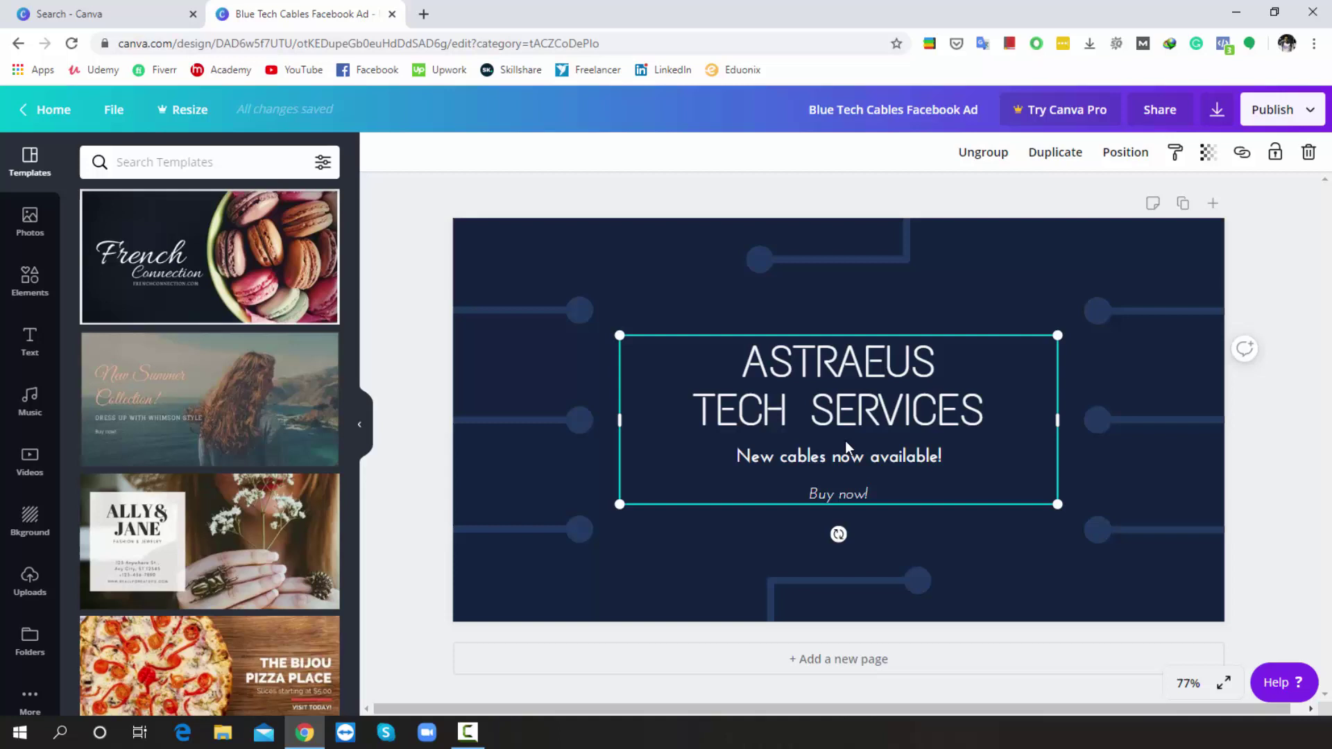
pyautogui.rightClick(845, 440)
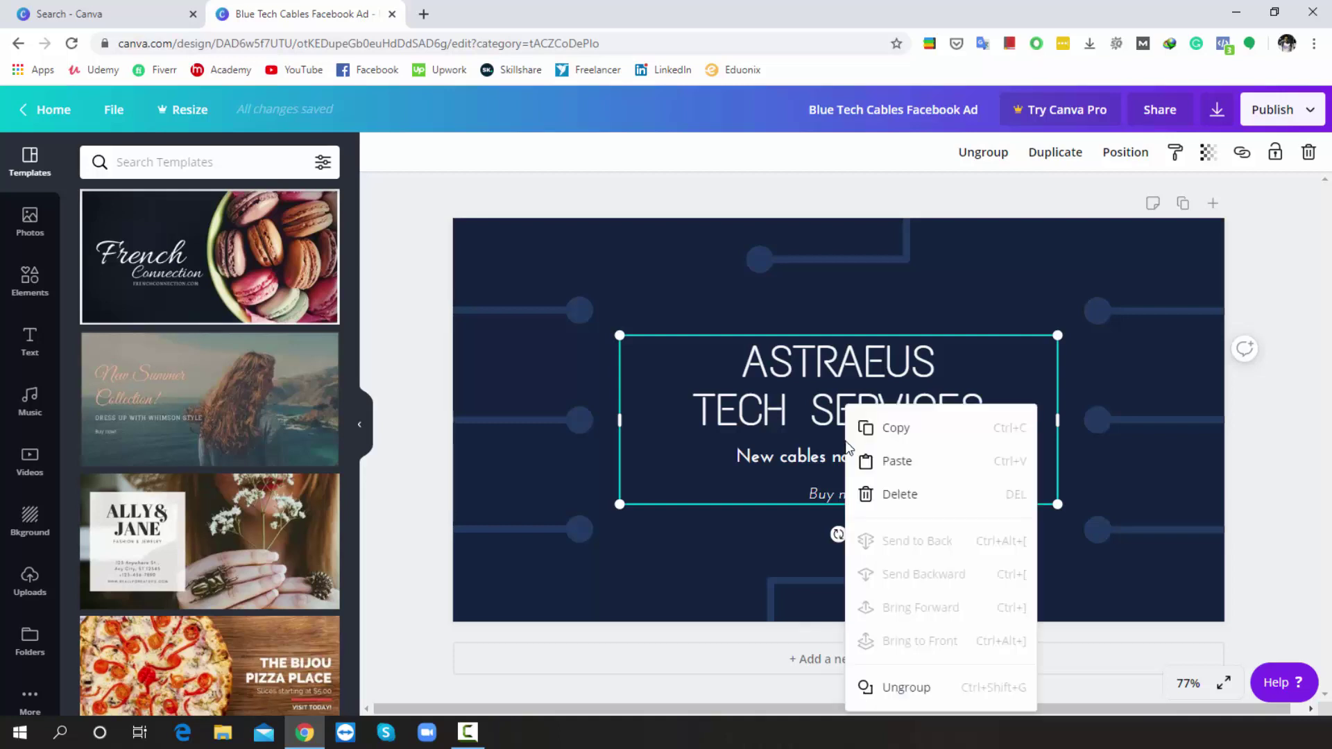
pyautogui.click(912, 690)
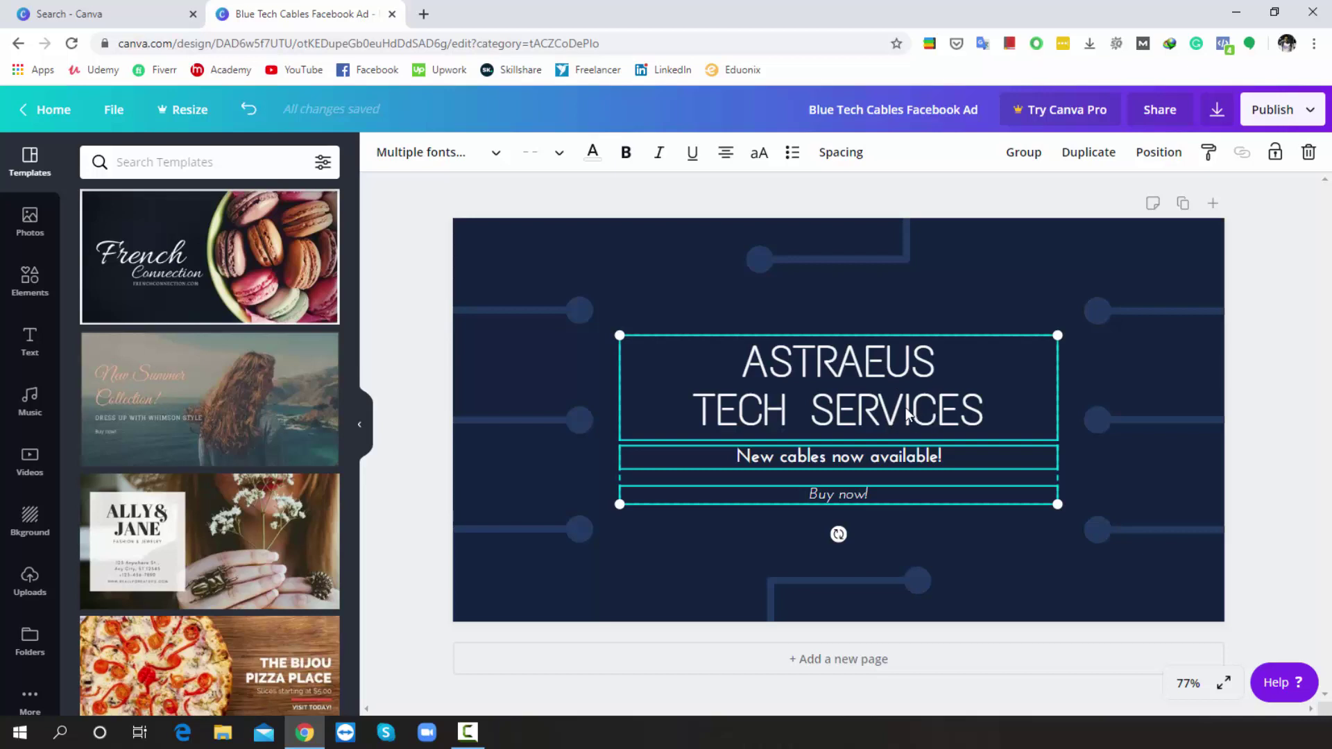
# Step: Replace the 'ASTRAEUS TECH SERVICES' heading text with 'CANVA MASTERCLASS'
pyautogui.click(992, 278)
pyautogui.click(851, 371)
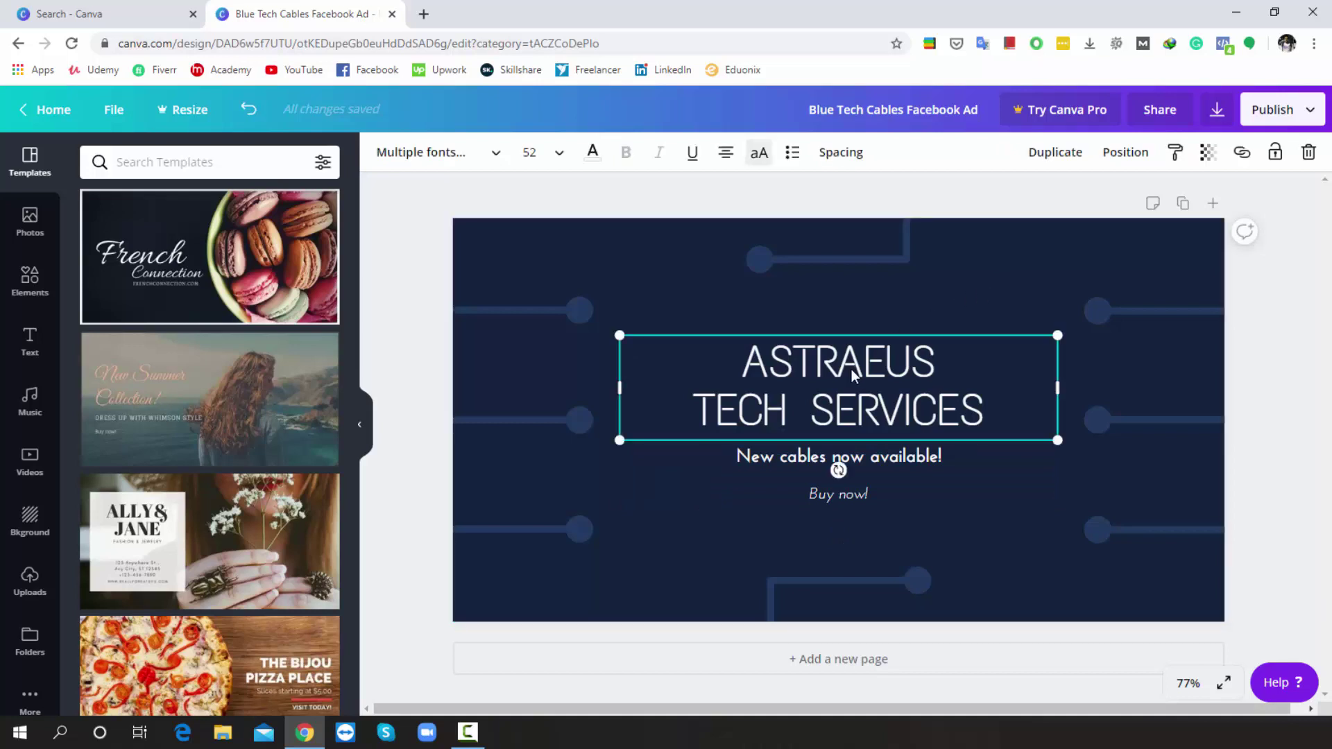
pyautogui.click(850, 371)
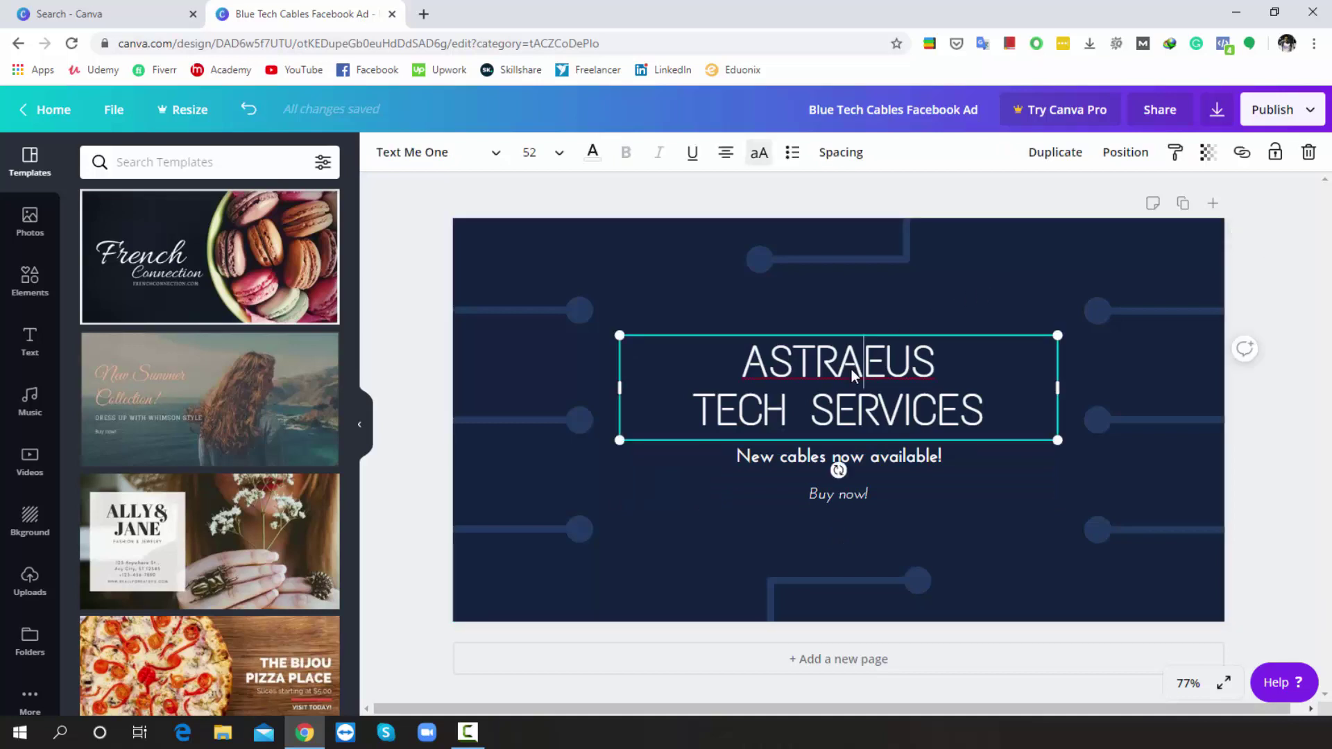
pyautogui.hotkey('ctrl', 'a')
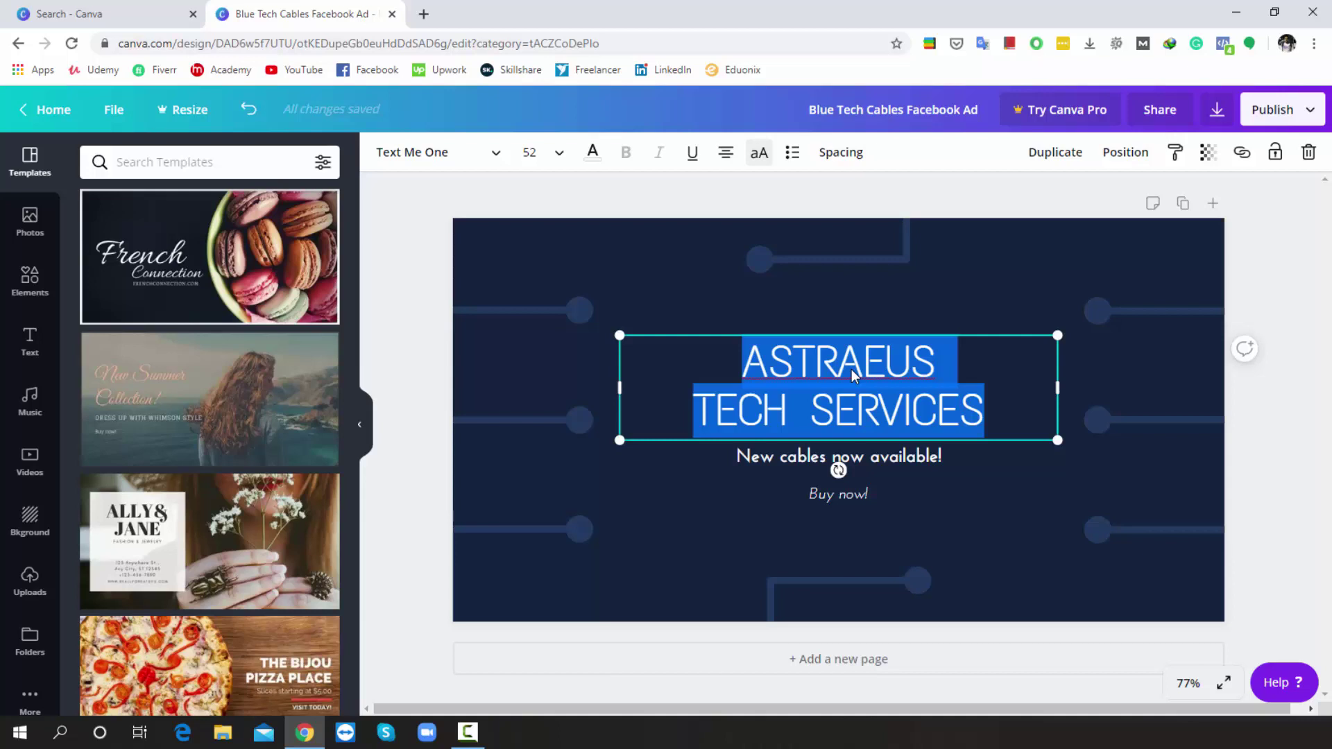
pyautogui.press('BackSpace')
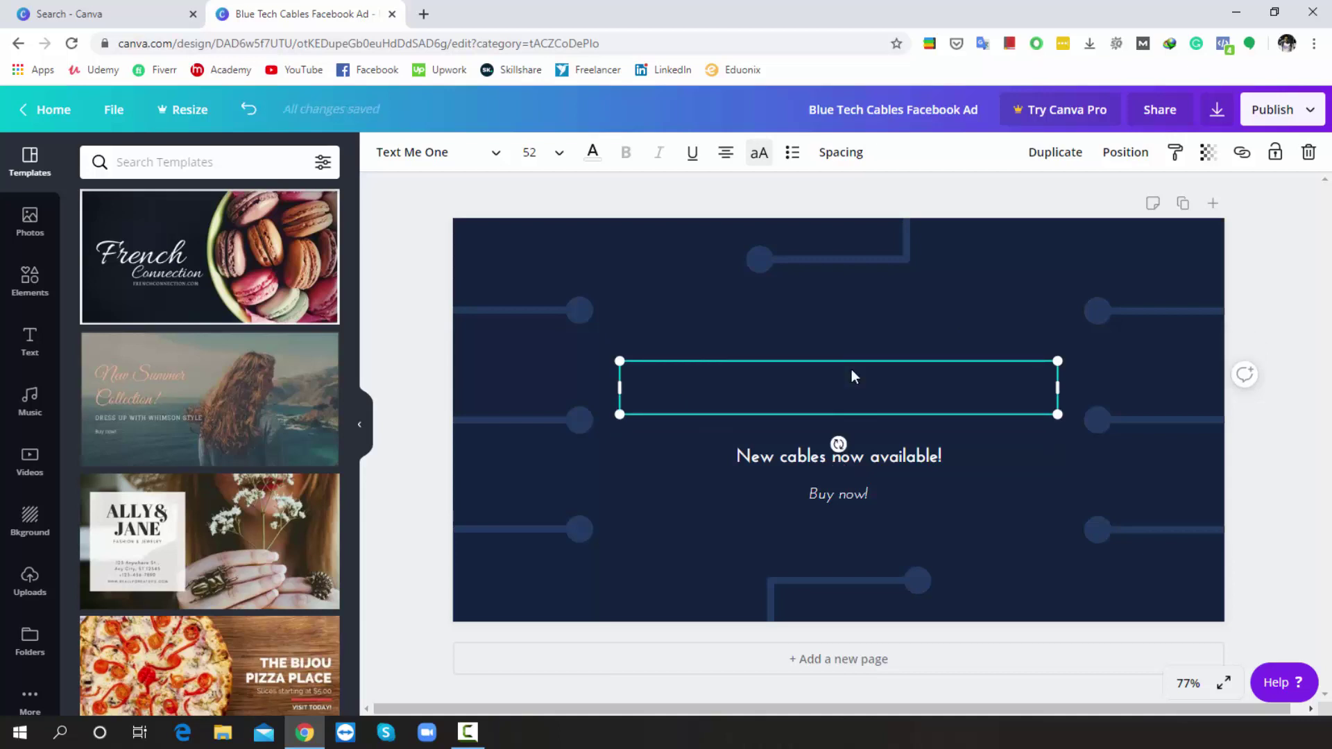
pyautogui.write('CA')
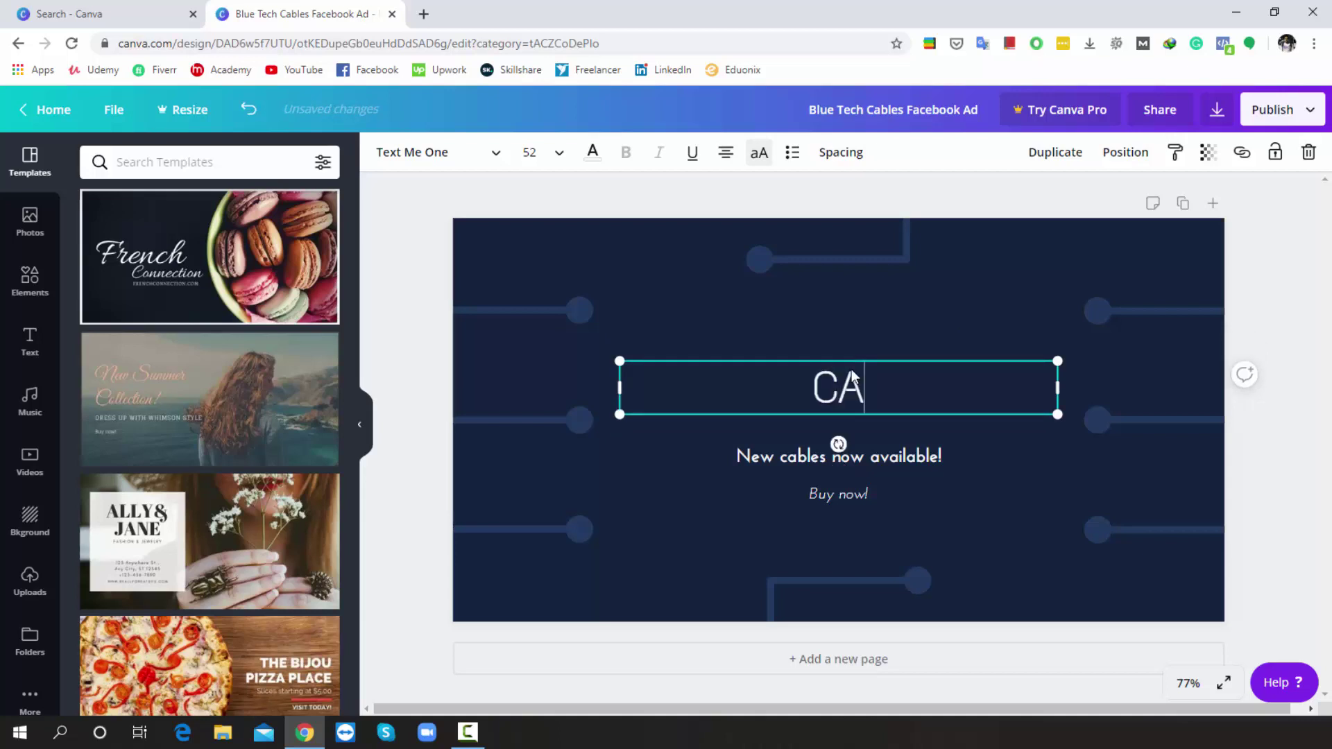
pyautogui.write('NVA  ')
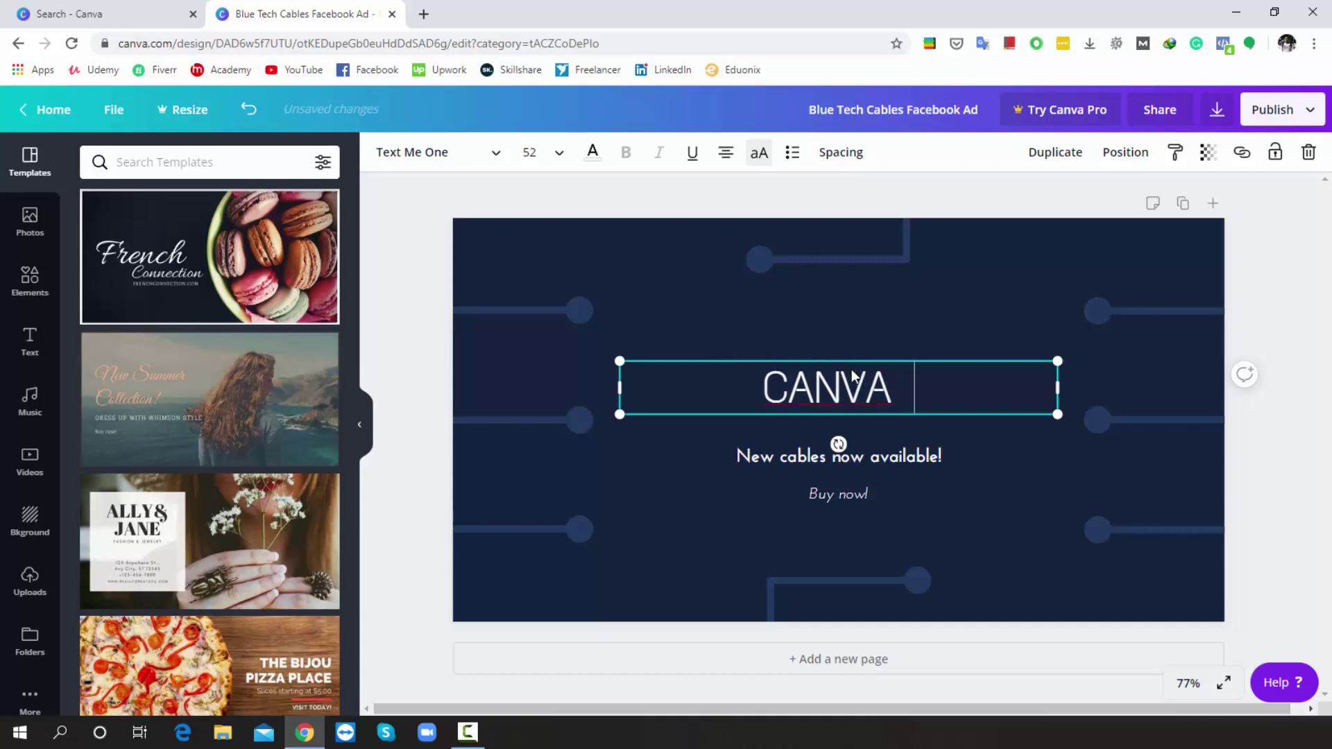
pyautogui.write('MASTER')
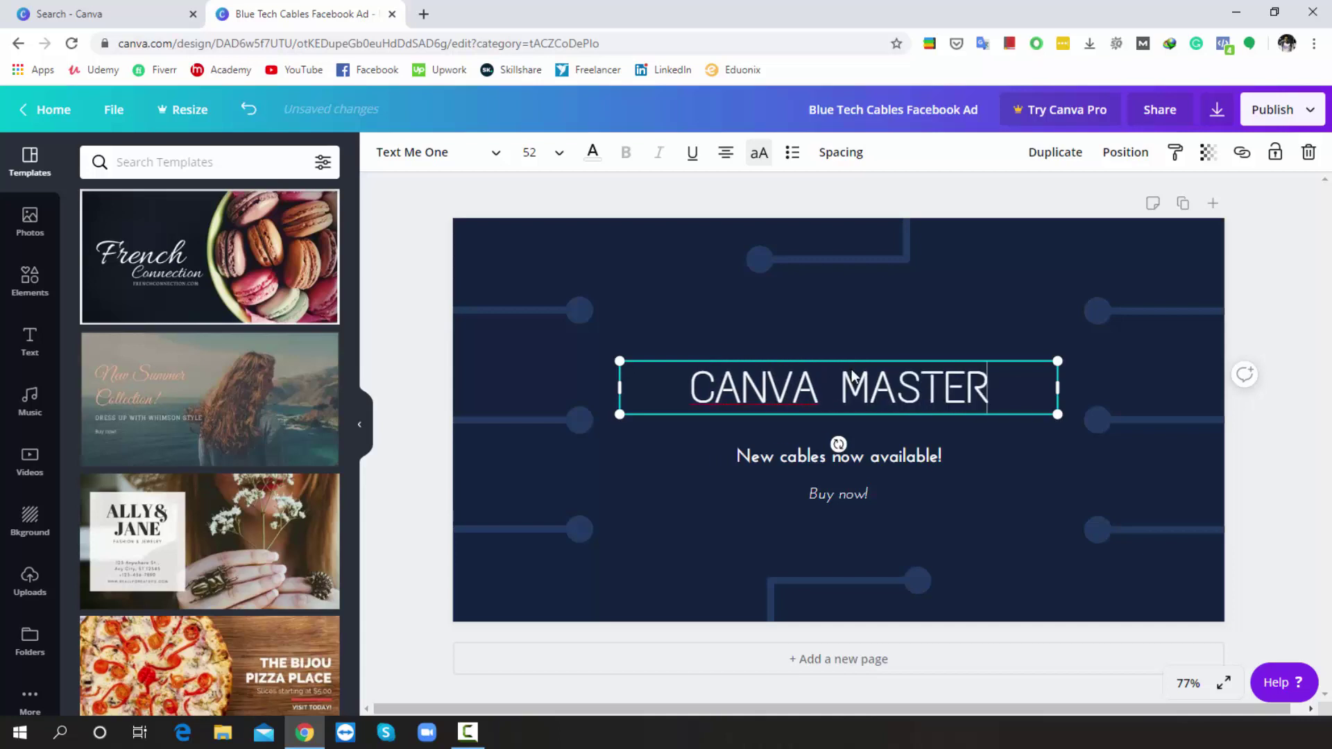
pyautogui.write('CLASS')
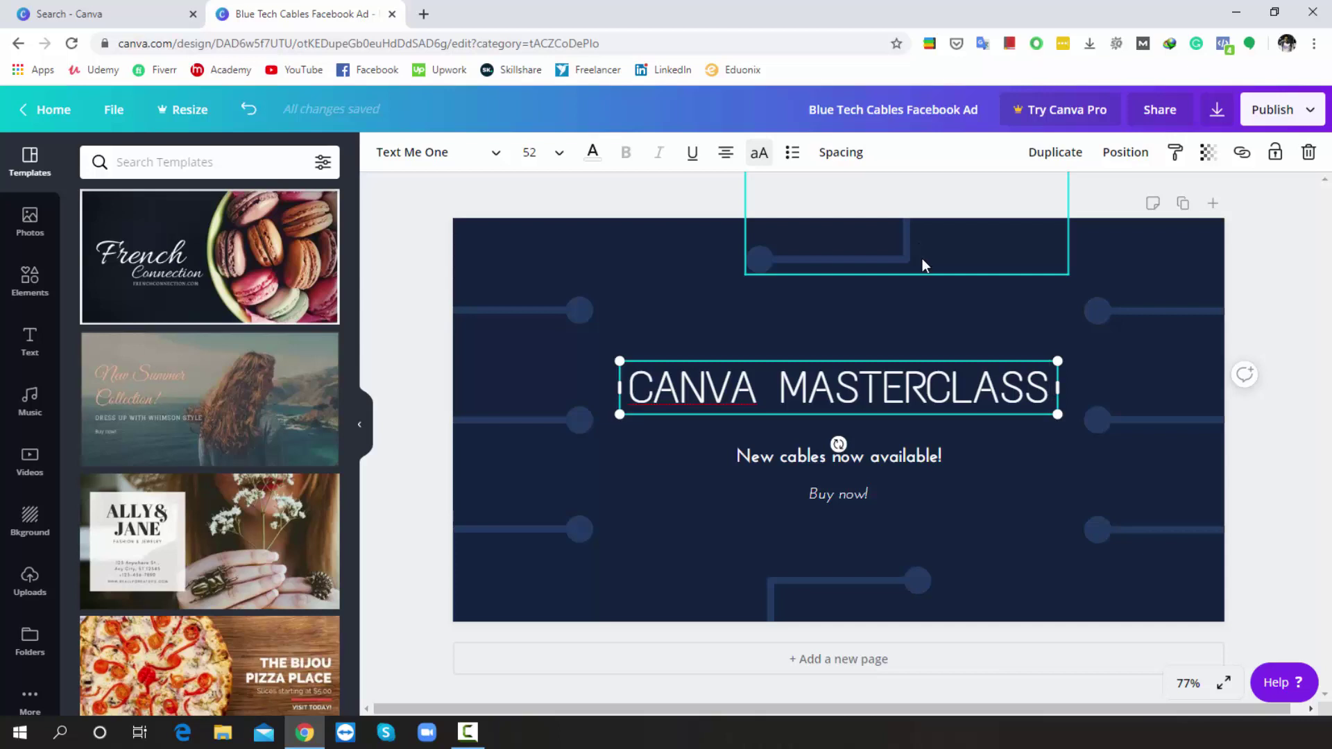
# Step: Give the CANVA MASTERCLASS heading a custom yellow text colour, #fff500
pyautogui.tripleClick(979, 393)
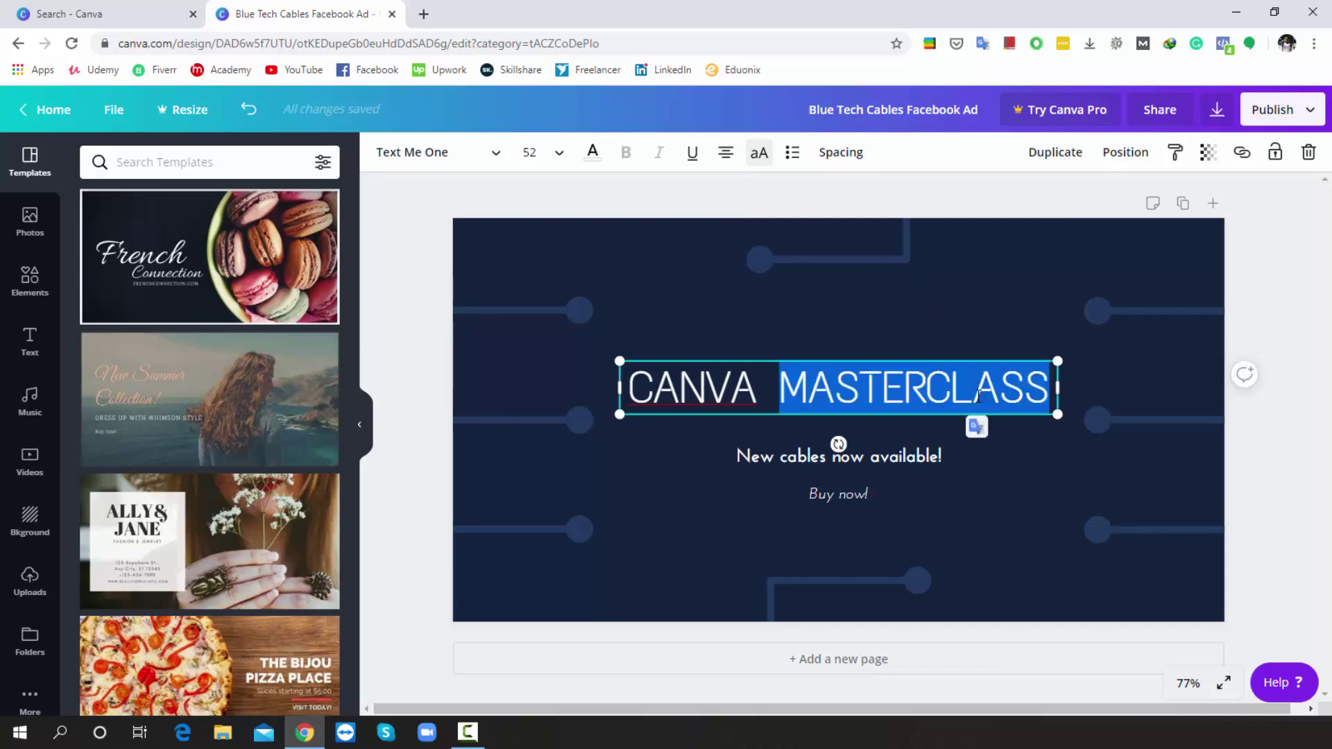
pyautogui.click(594, 162)
pyautogui.click(100, 240)
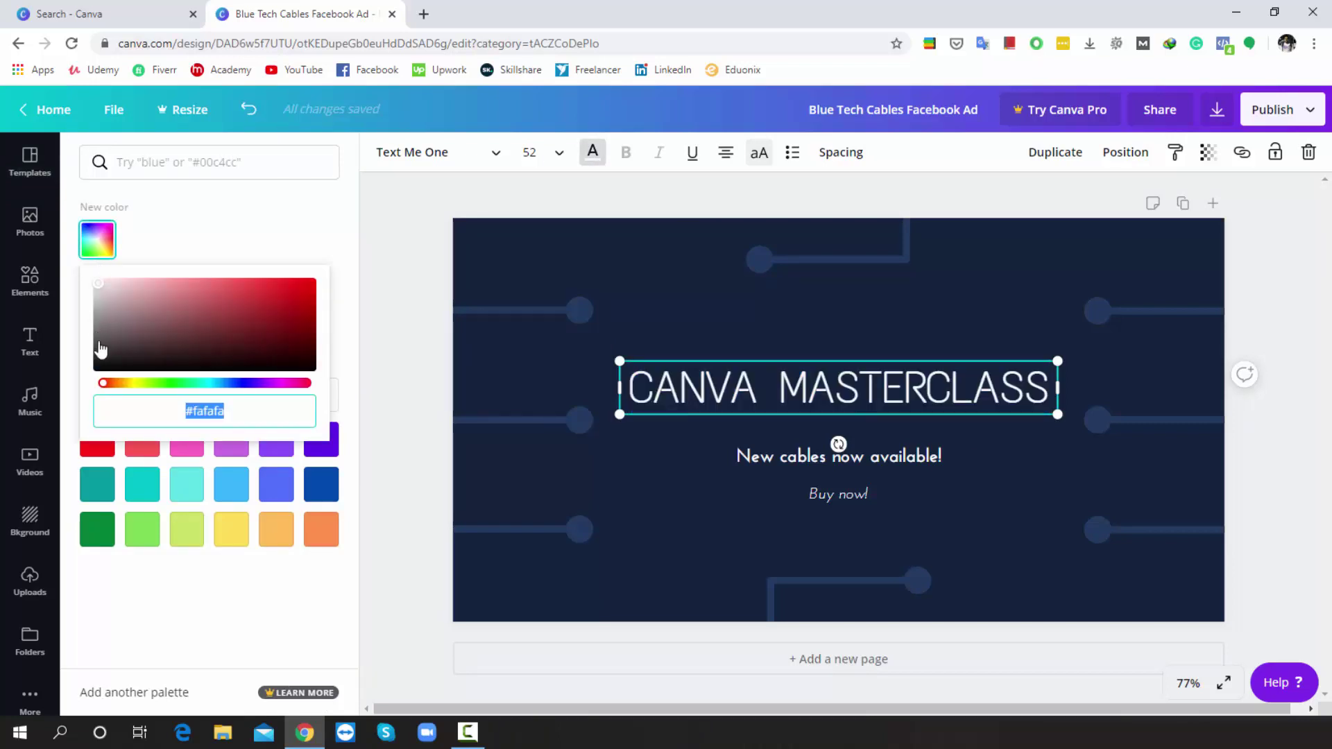
pyautogui.moveTo(104, 383); pyautogui.dragTo(135, 383)
pyautogui.moveTo(105, 292); pyautogui.dragTo(336, 268)
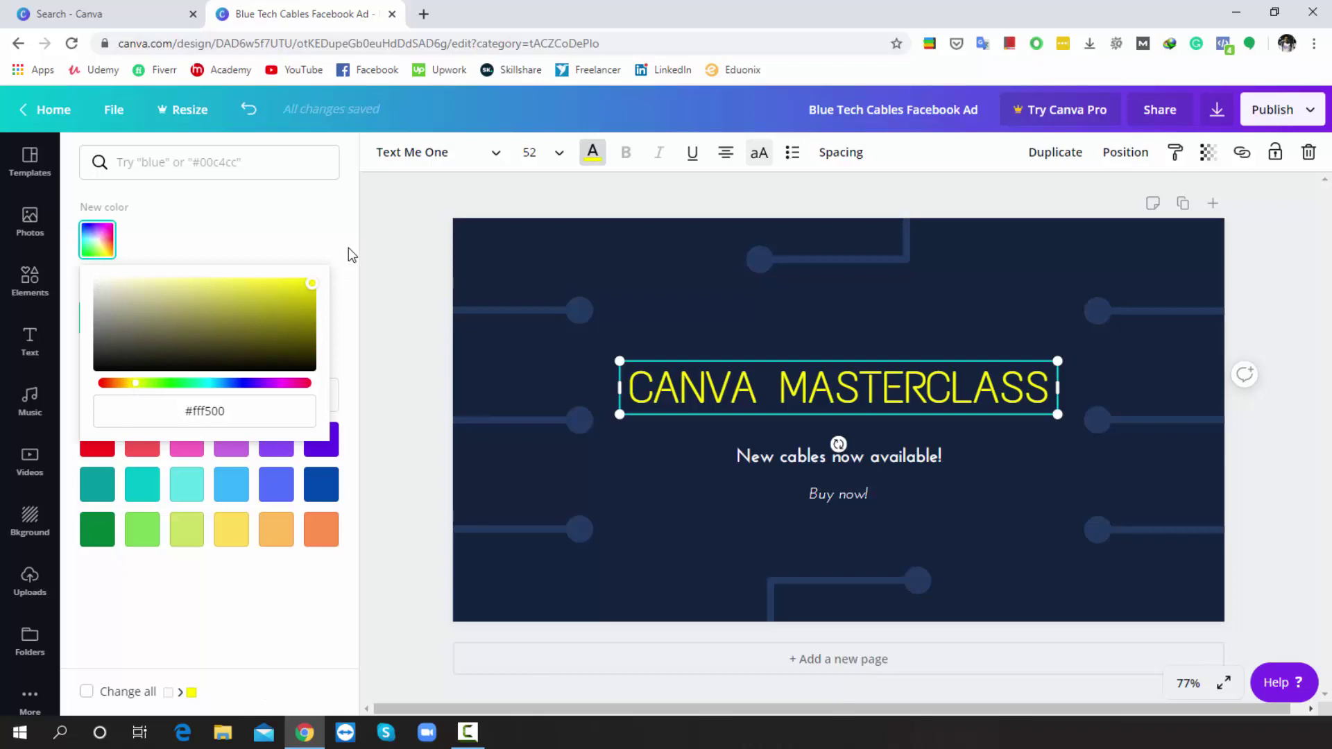
# Step: Clear 'New cables now available!' and type 'A Course For All Levels' in its place
pyautogui.click(914, 458)
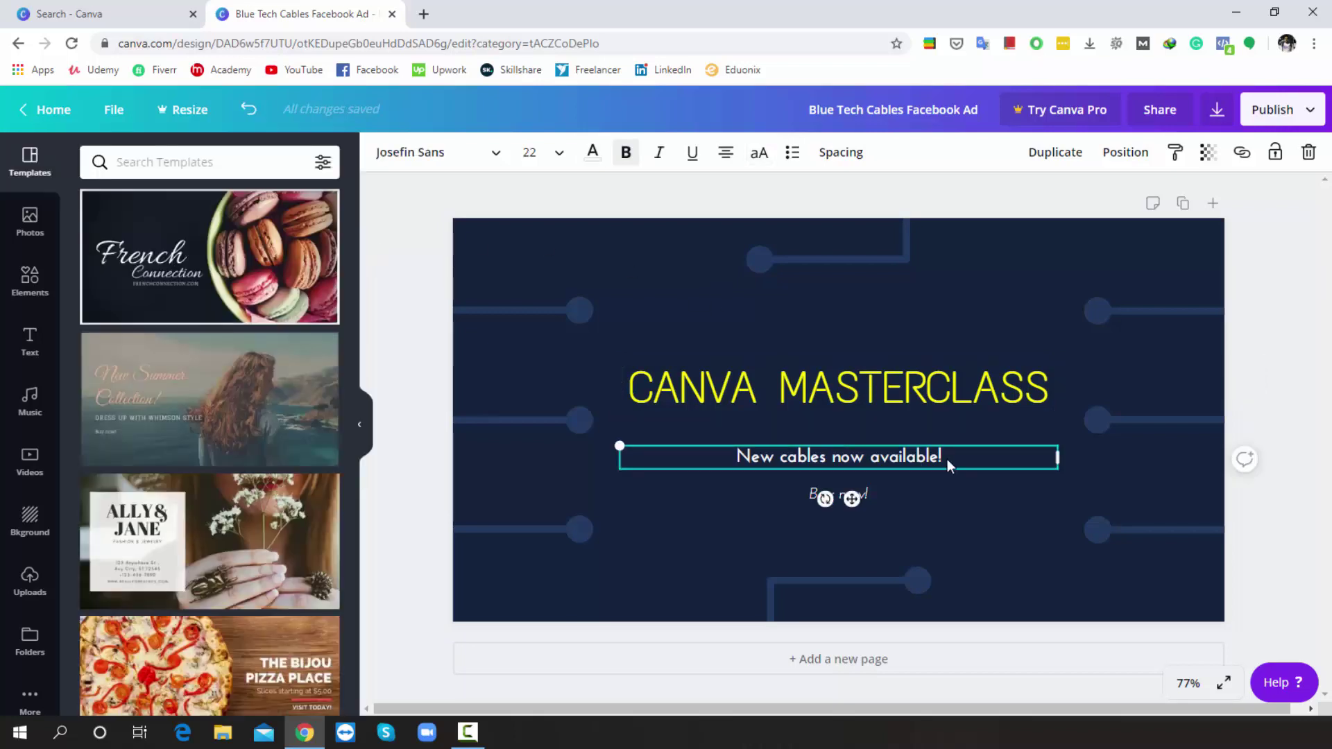
pyautogui.doubleClick(947, 458)
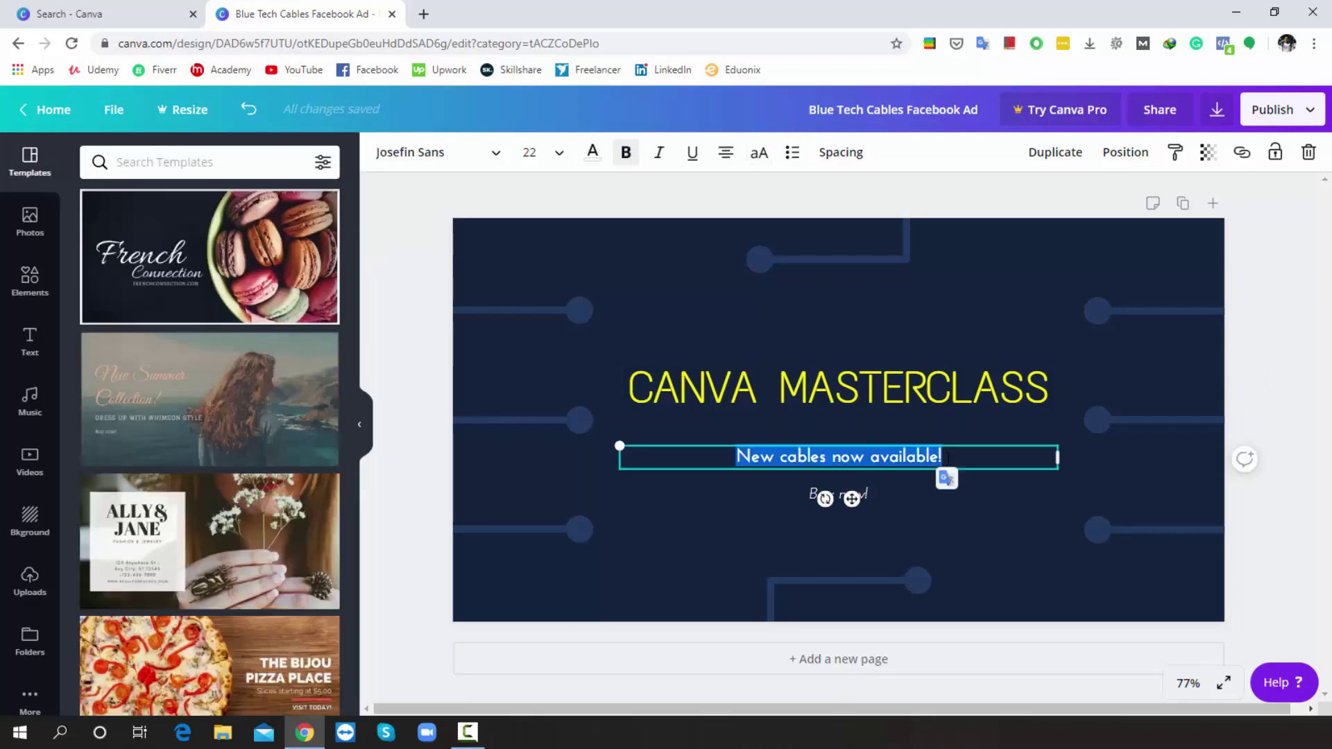
pyautogui.press('BackSpace')
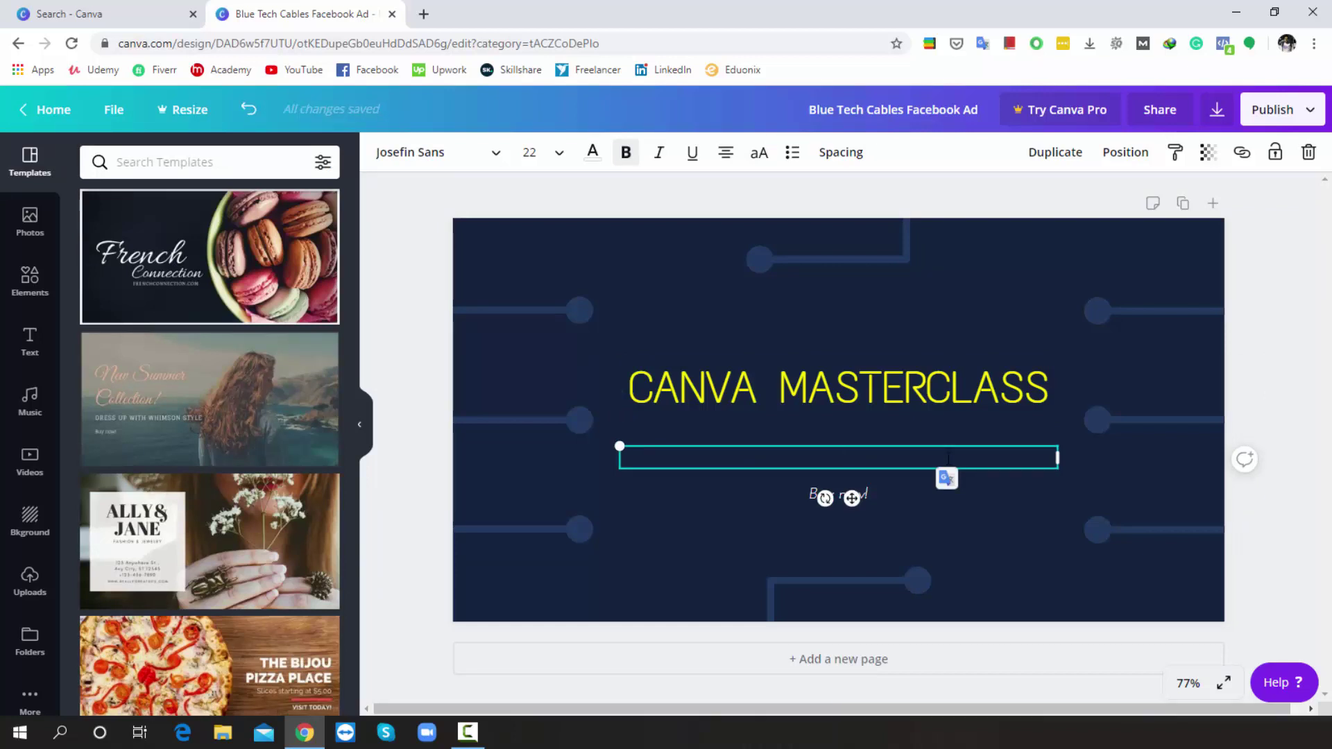
pyautogui.write('A ')
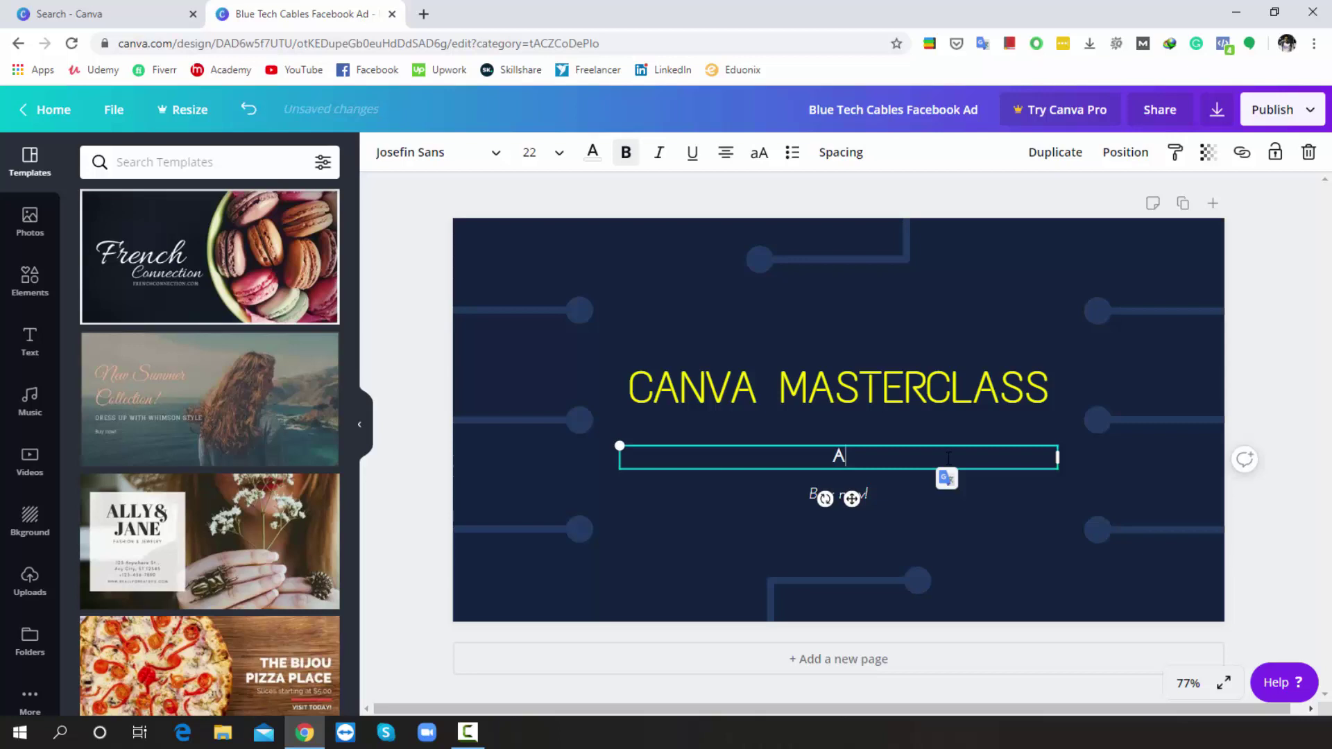
pyautogui.write('Course')
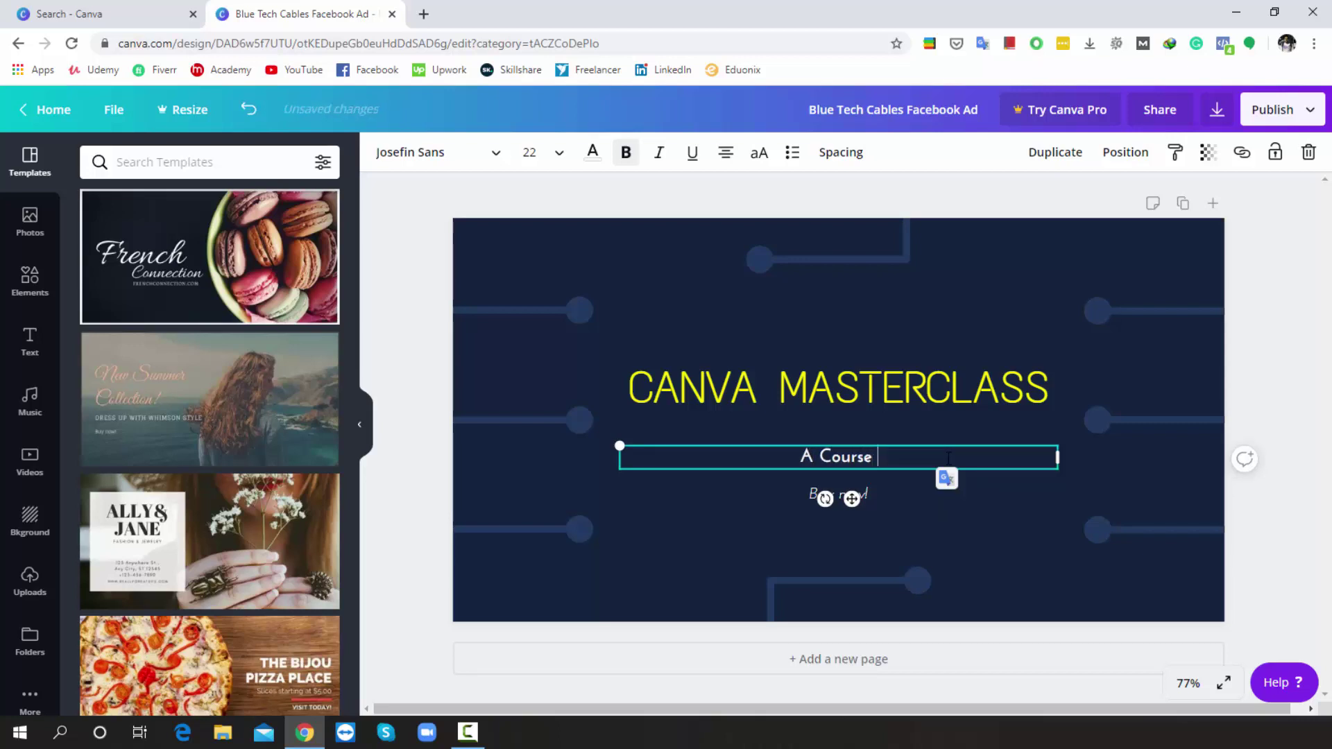
pyautogui.write(' For All')
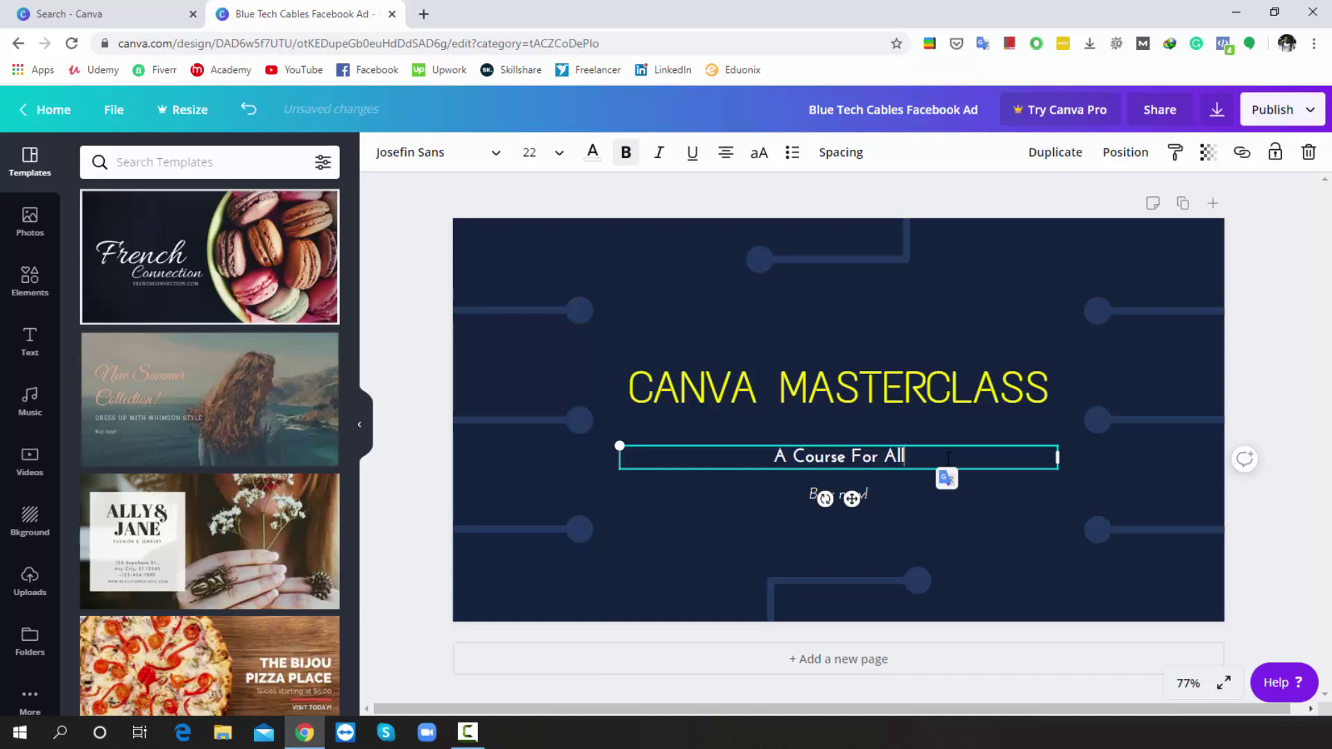
pyautogui.write(' Level')
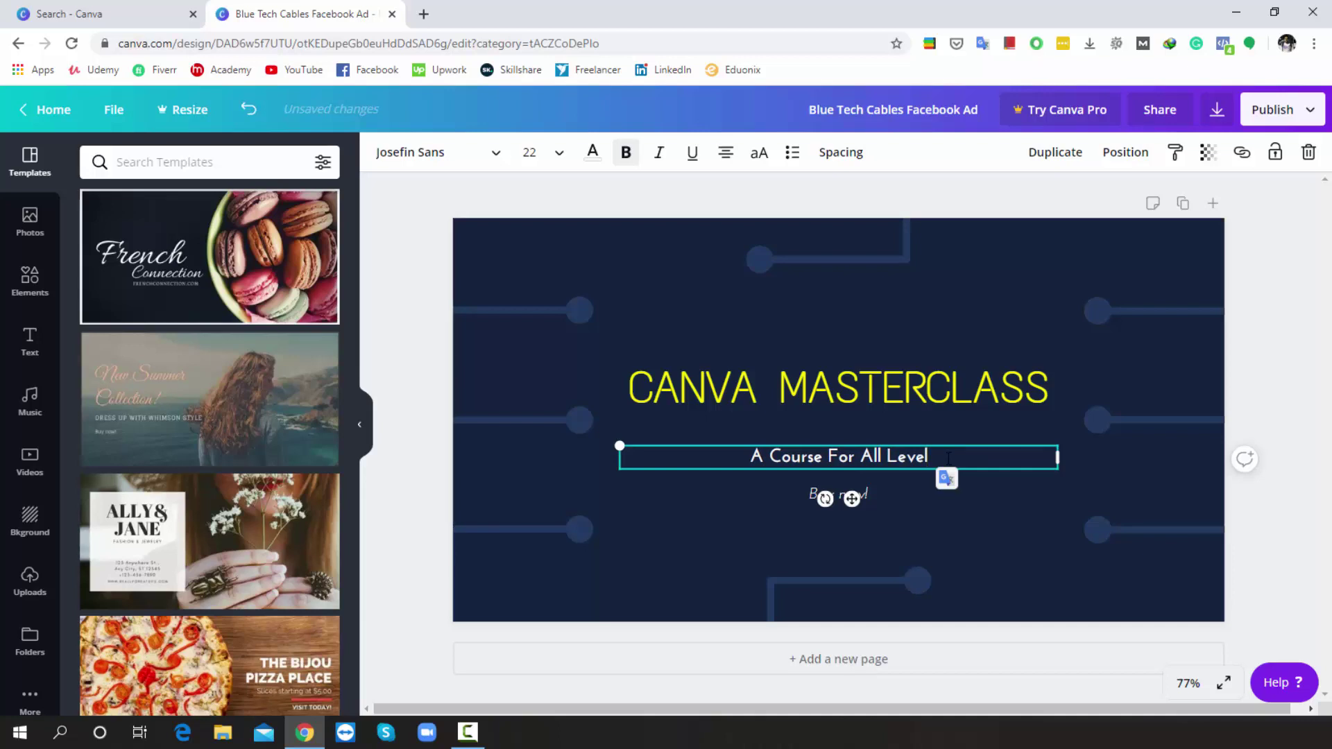
pyautogui.write('s')
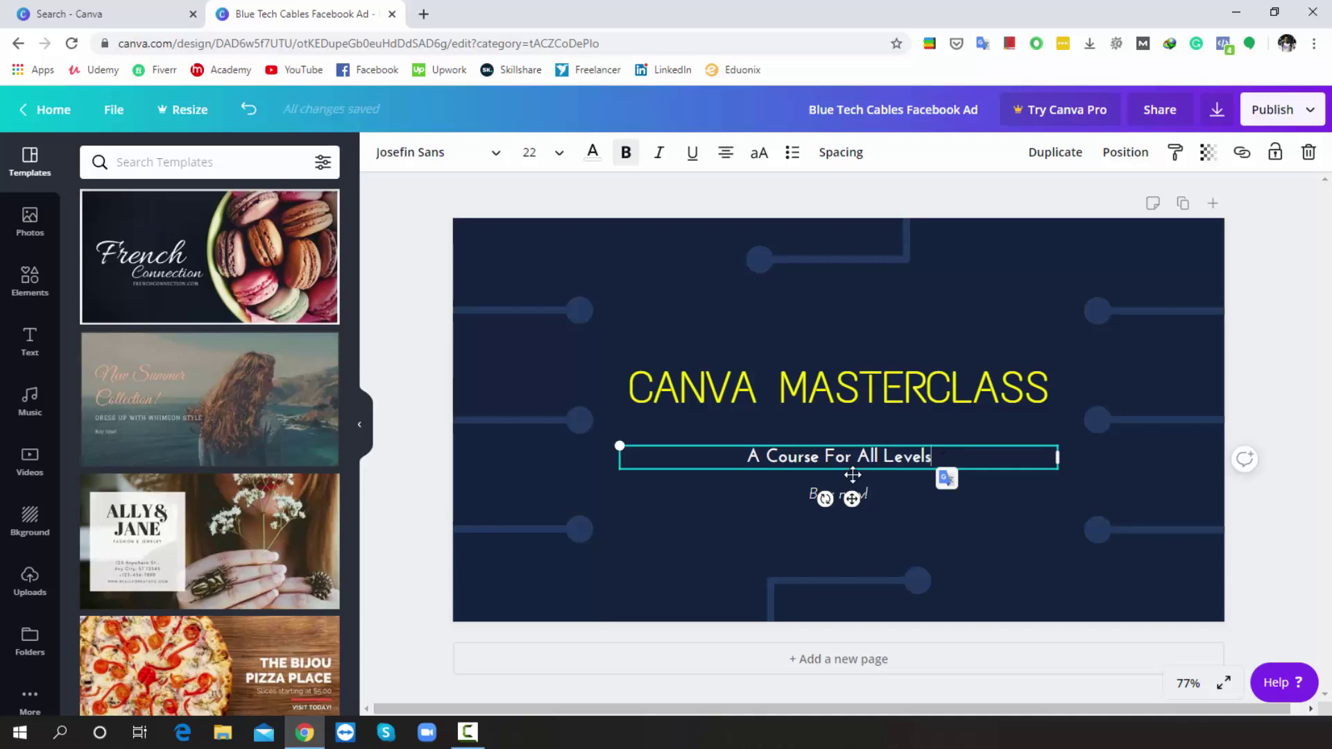
# Step: Change 'Buy now!' to 'Join now!' and colour it red
pyautogui.click(803, 495)
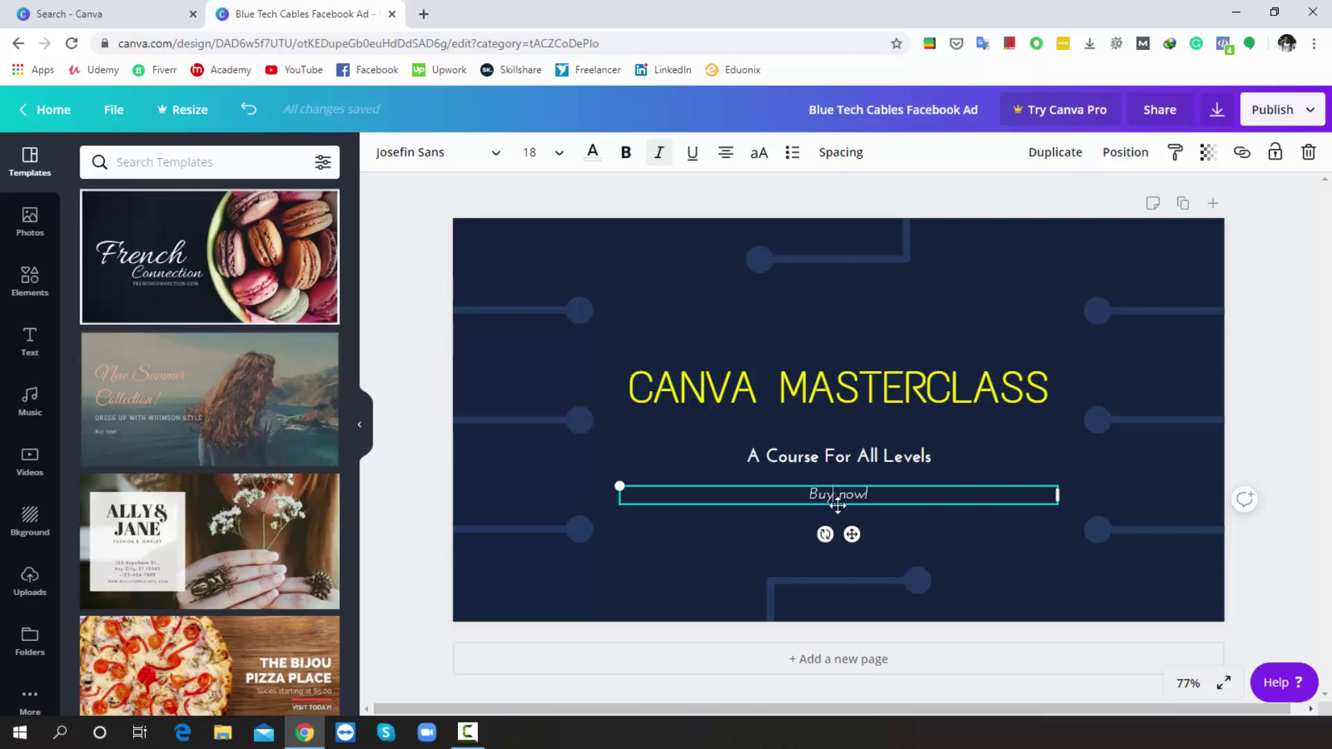
pyautogui.press('BackSpace')
pyautogui.press('BackSpace')
pyautogui.press('BackSpace')
pyautogui.press('BackSpace')
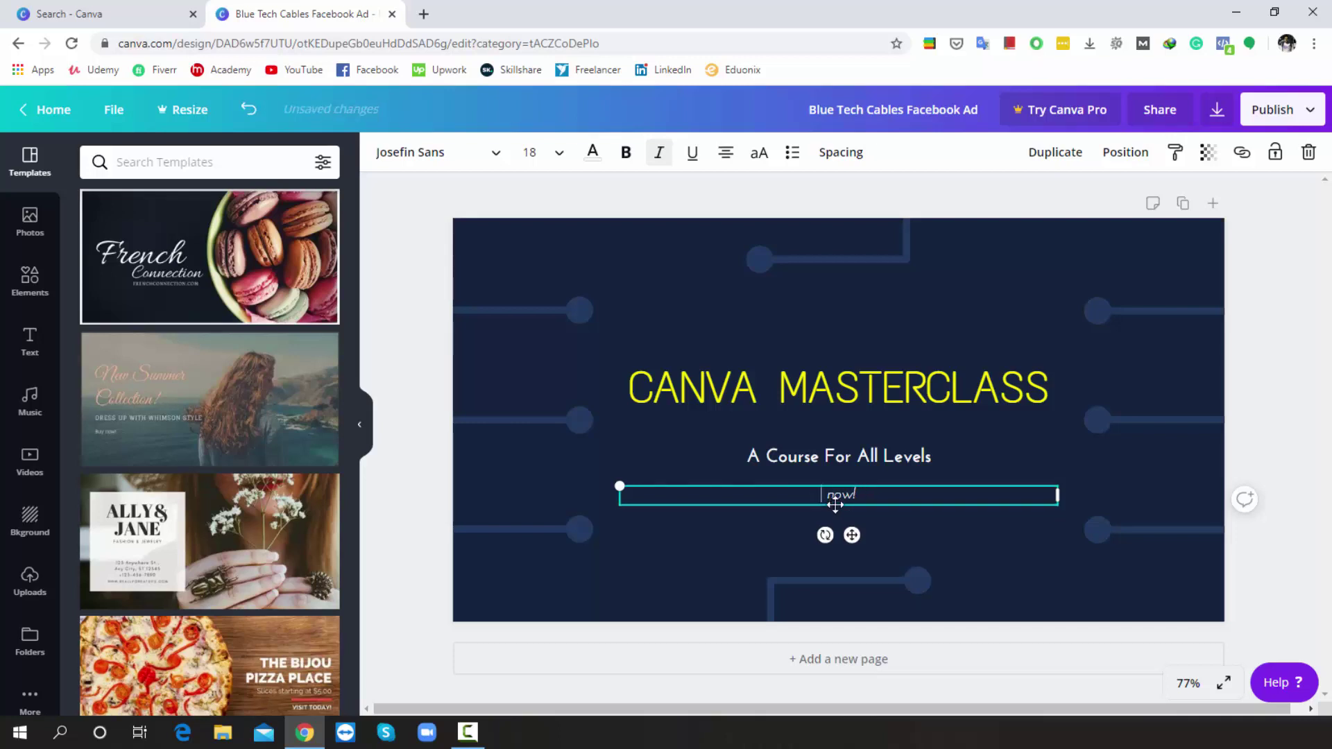
pyautogui.write('Join n')
pyautogui.tripleClick(842, 494)
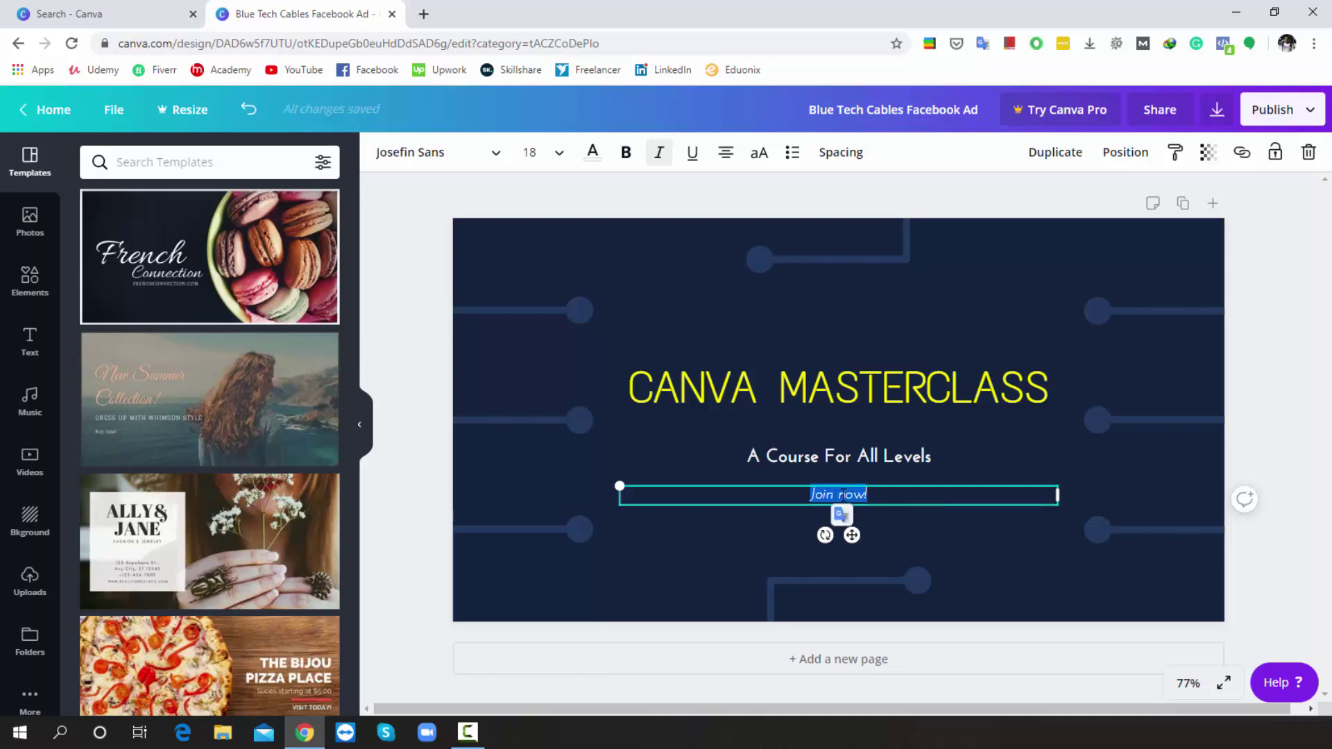
pyautogui.click(593, 156)
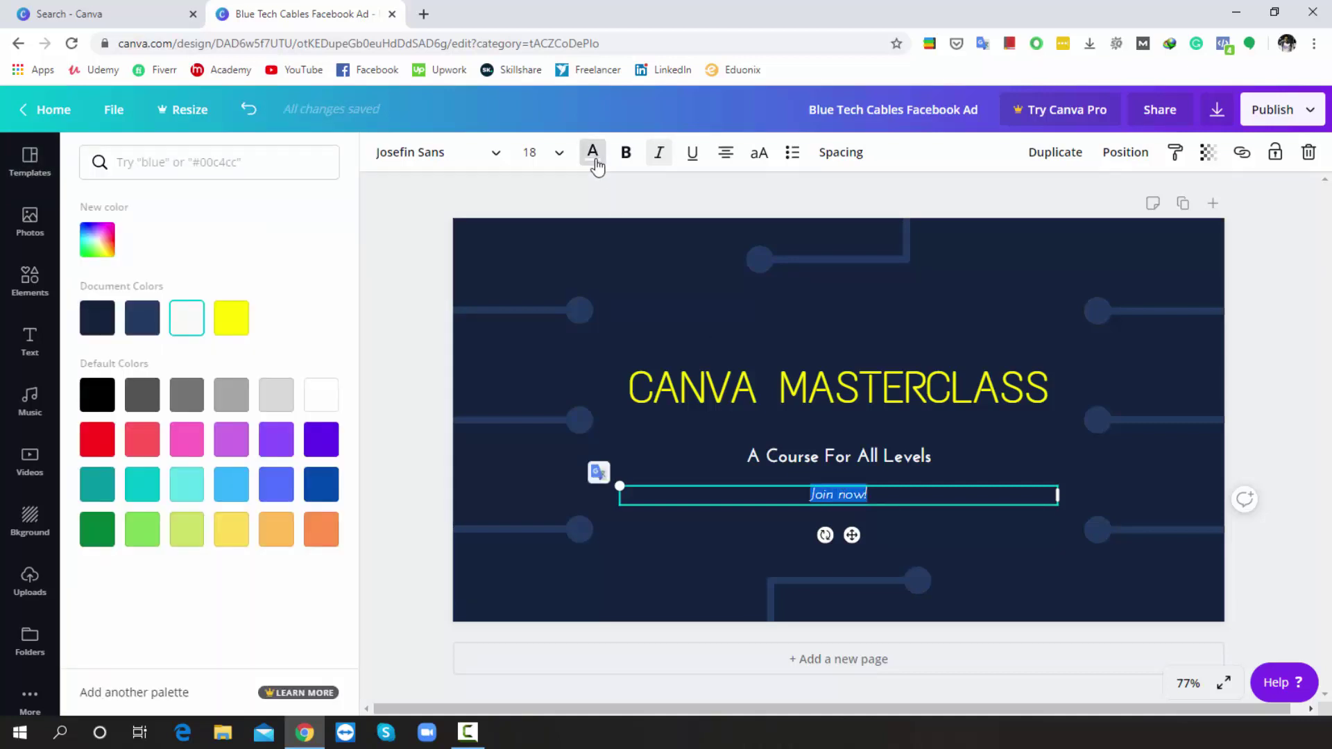
pyautogui.click(96, 444)
pyautogui.press('Escape')
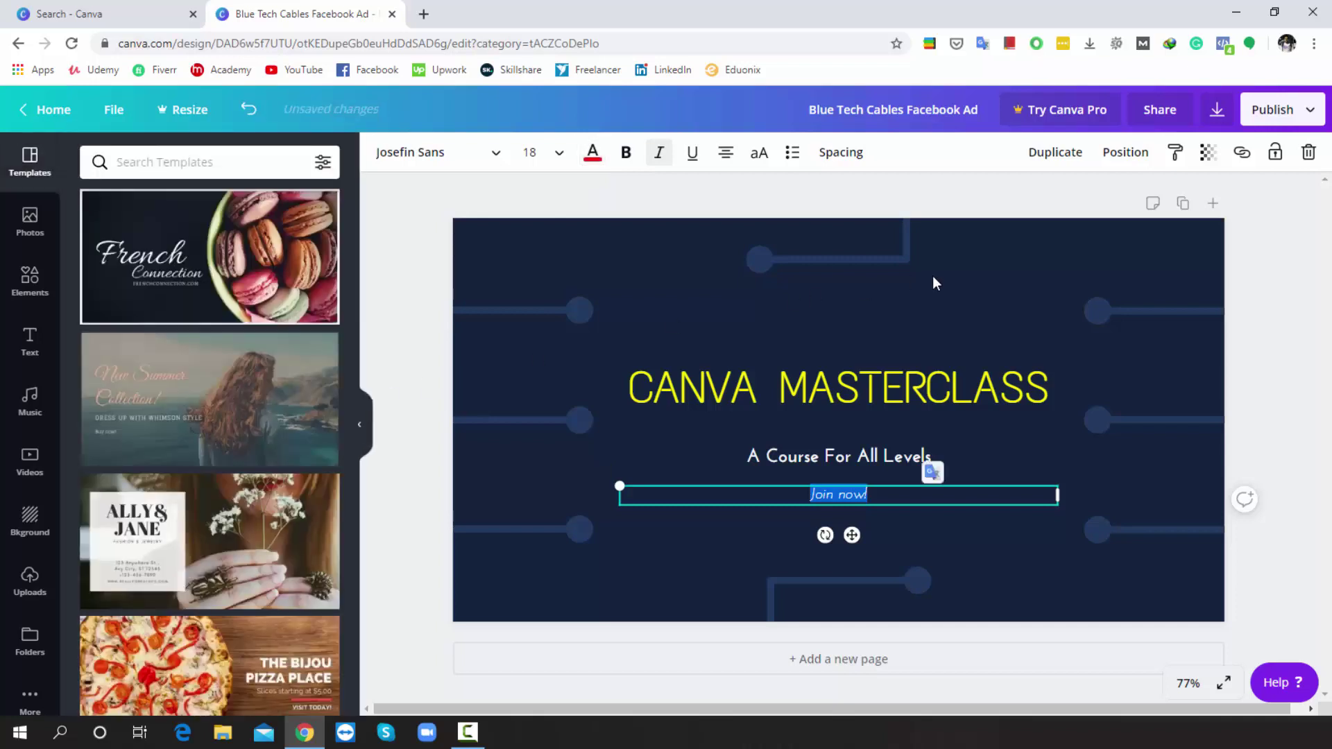
pyautogui.click(1306, 289)
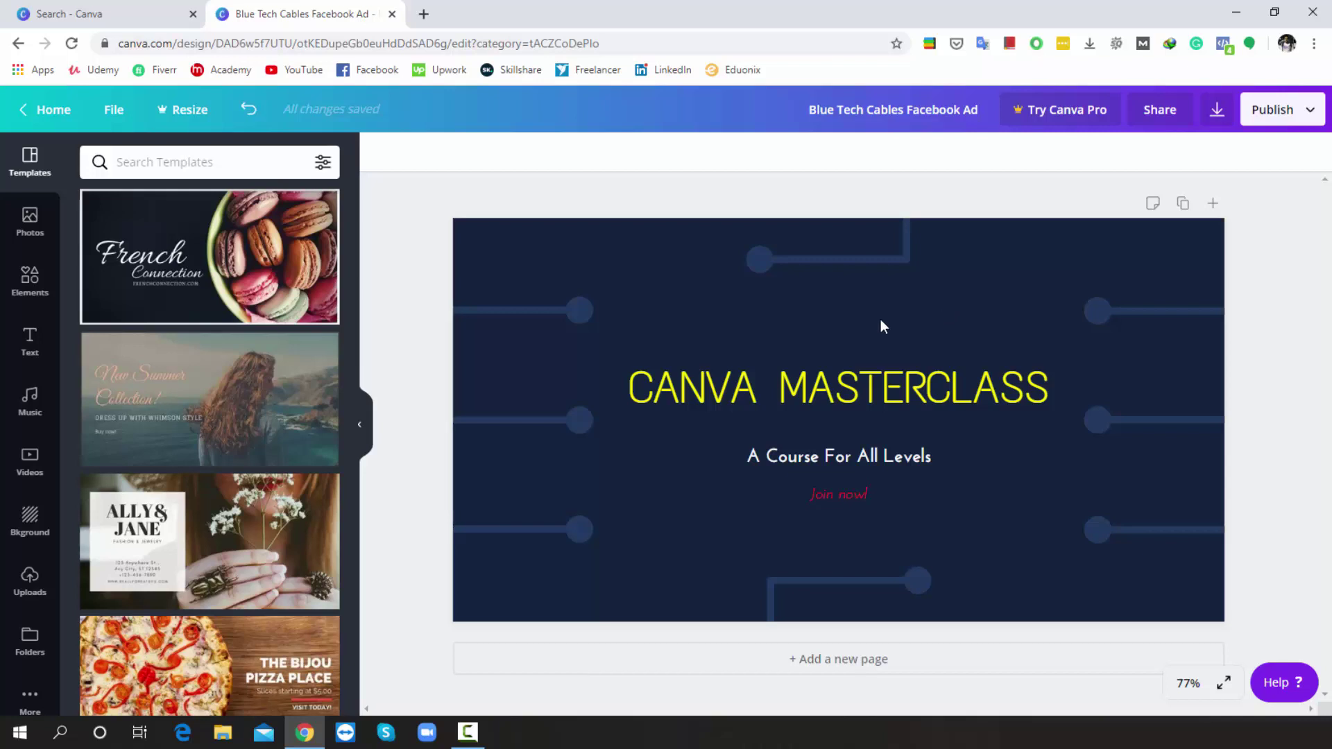
# Step: Download the finished ad as a JPG file
pyautogui.click(1307, 109)
pyautogui.click(1131, 196)
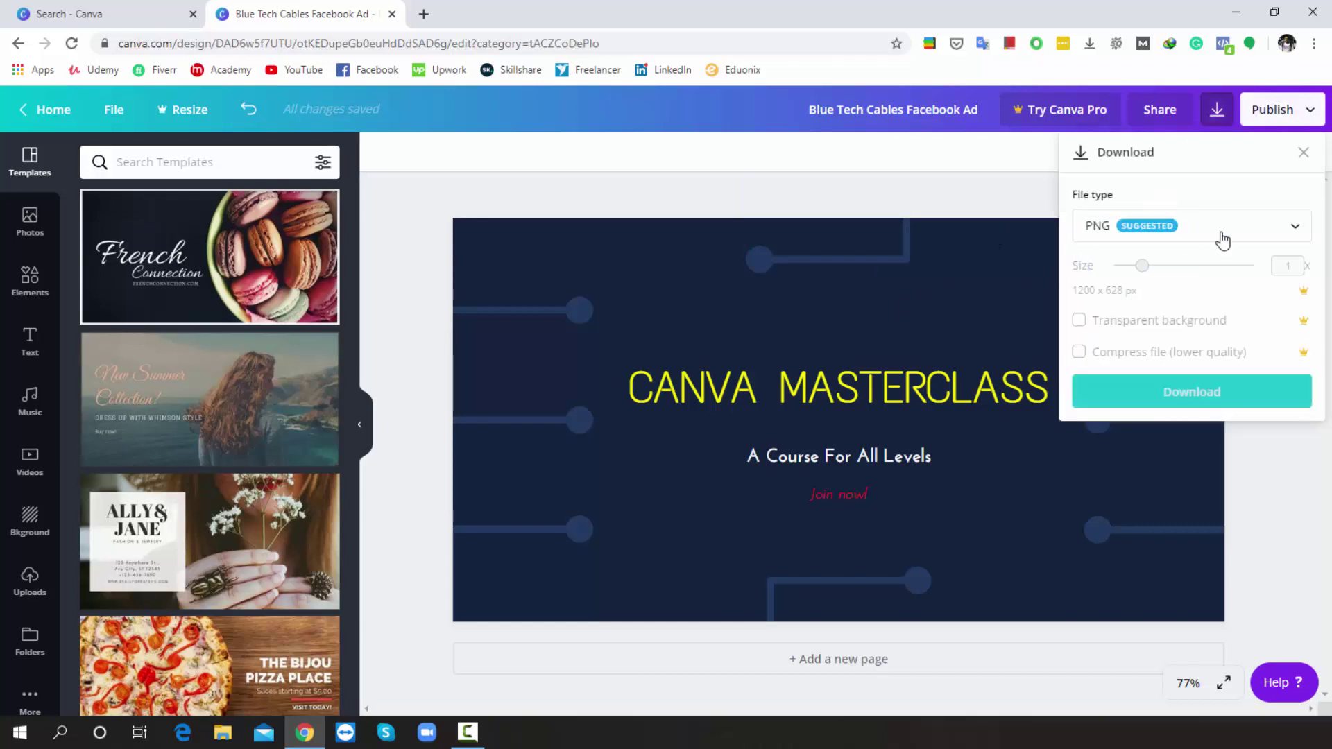
pyautogui.click(1219, 236)
pyautogui.click(1108, 296)
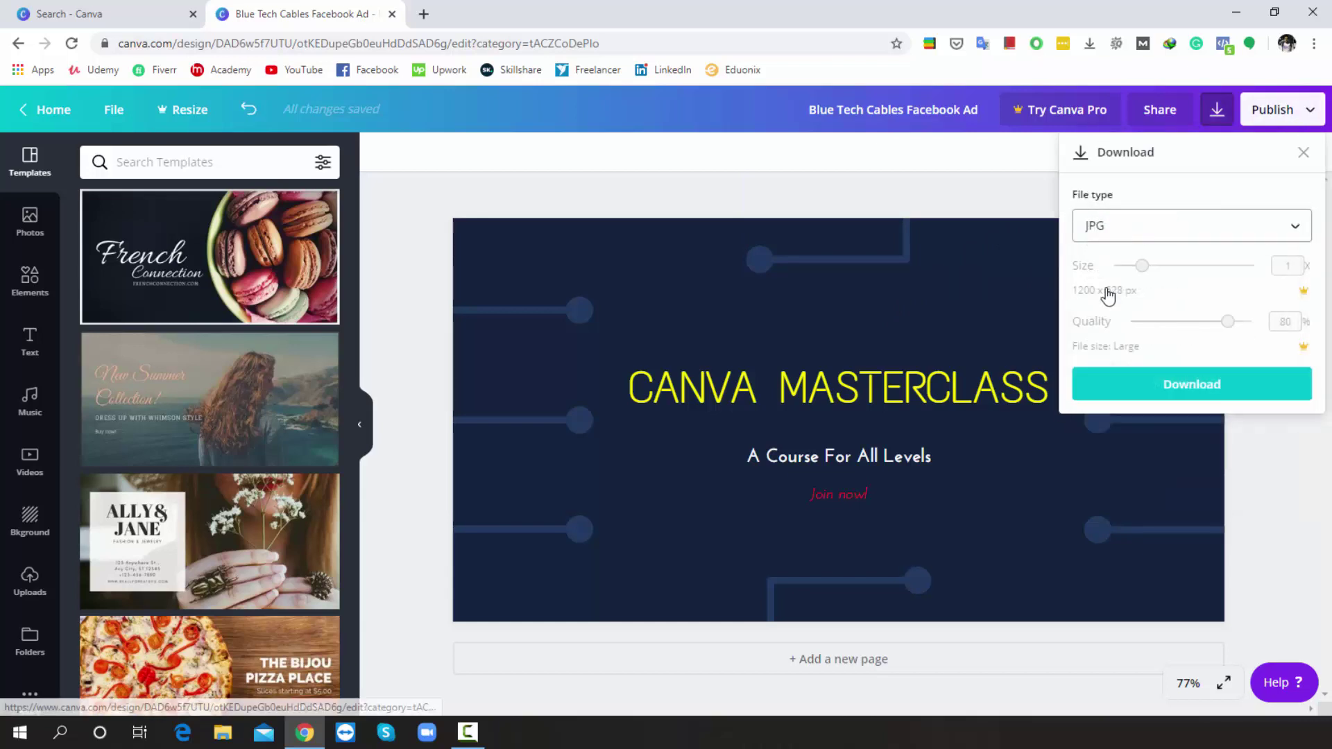
pyautogui.click(1200, 388)
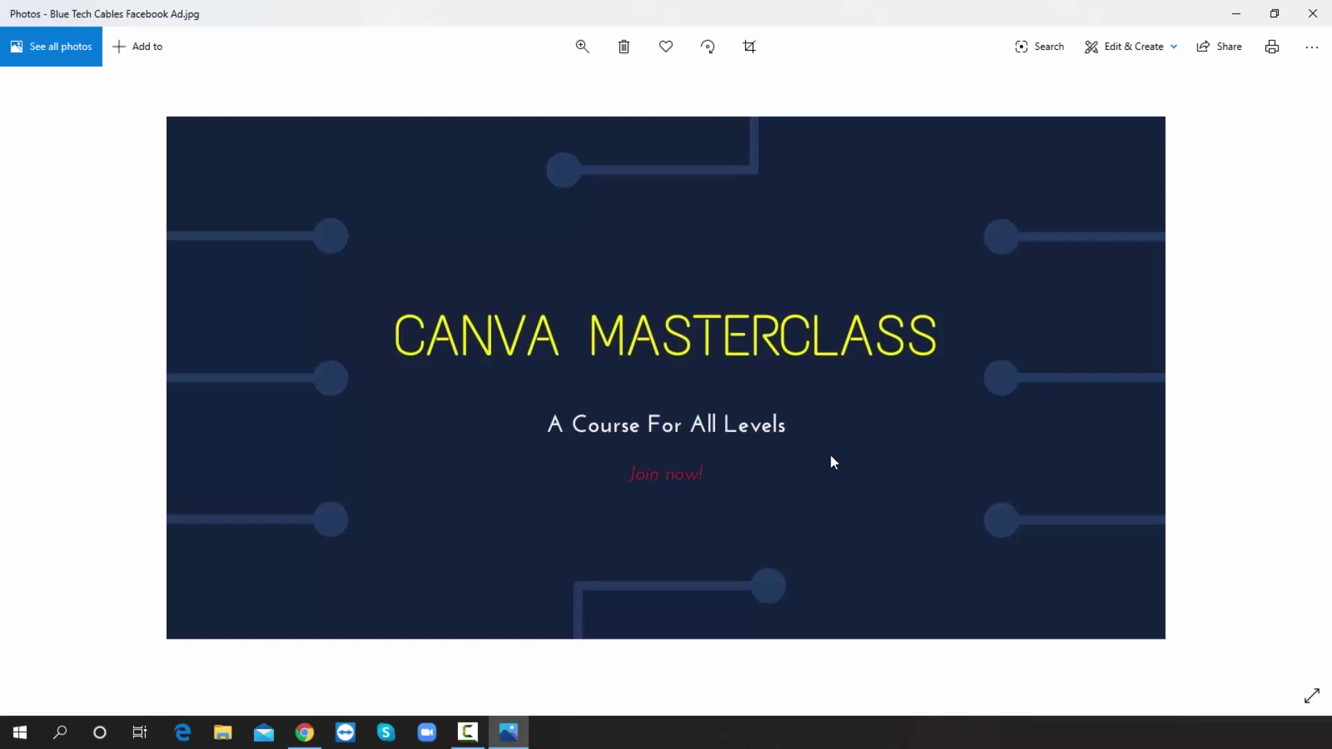
# Step: Return to the 'Search - Canva' browser tab and scroll through the Facebook Ad template results
pyautogui.click(305, 732)
pyautogui.click(91, 10)
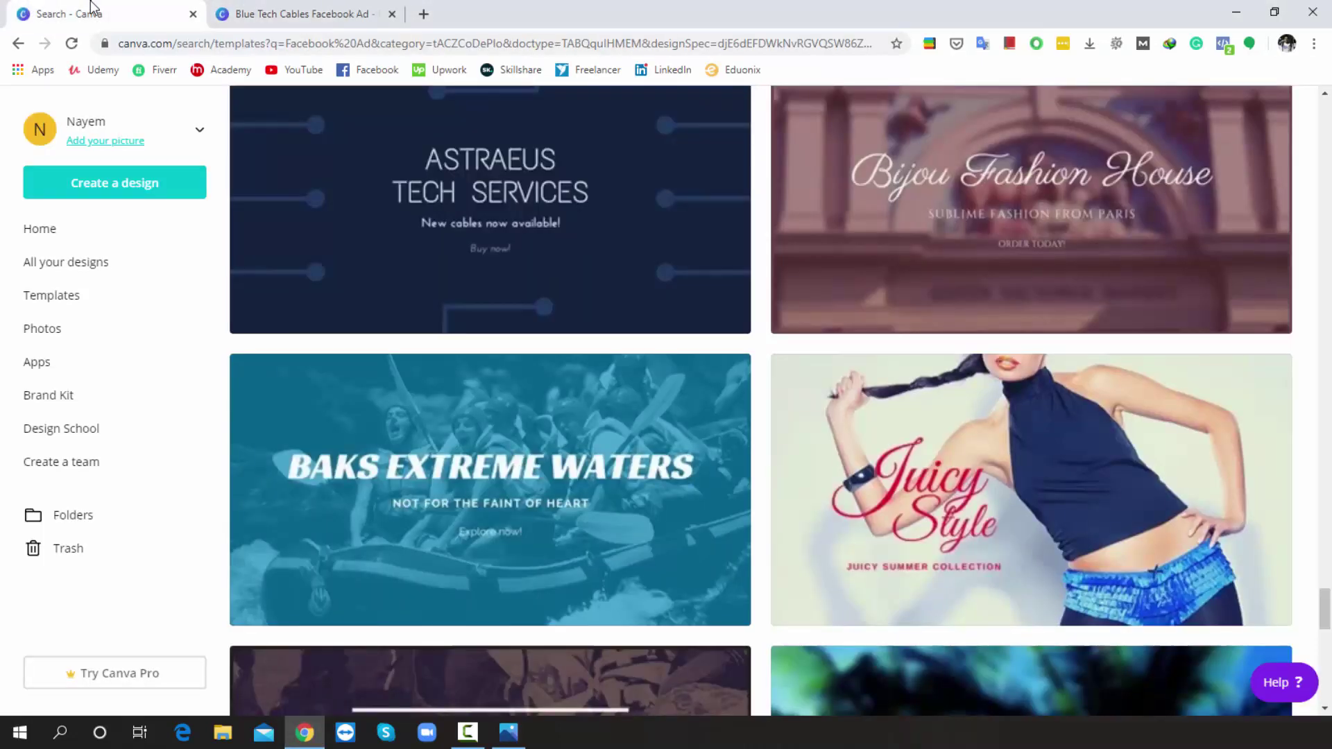
pyautogui.scroll(-1, 776, 562)
pyautogui.scroll(-14, 776, 562)
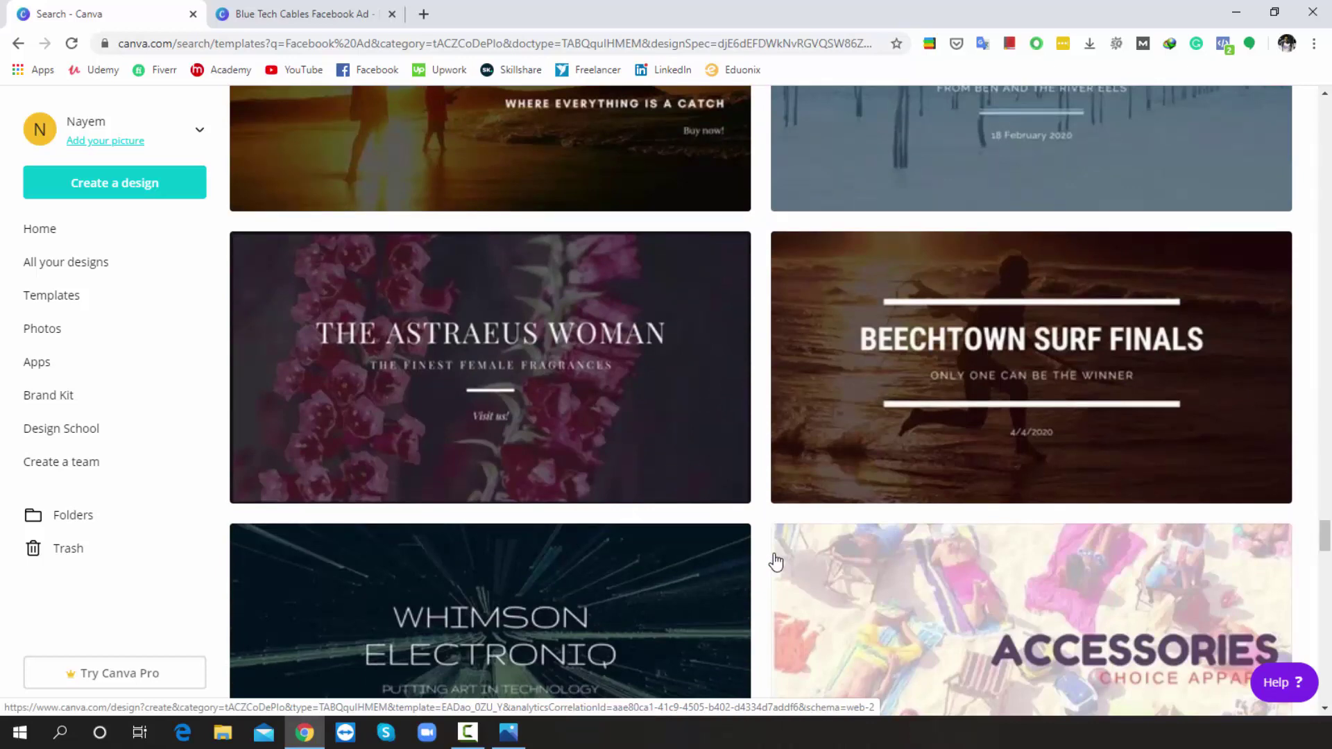
pyautogui.scroll(-17, 775, 562)
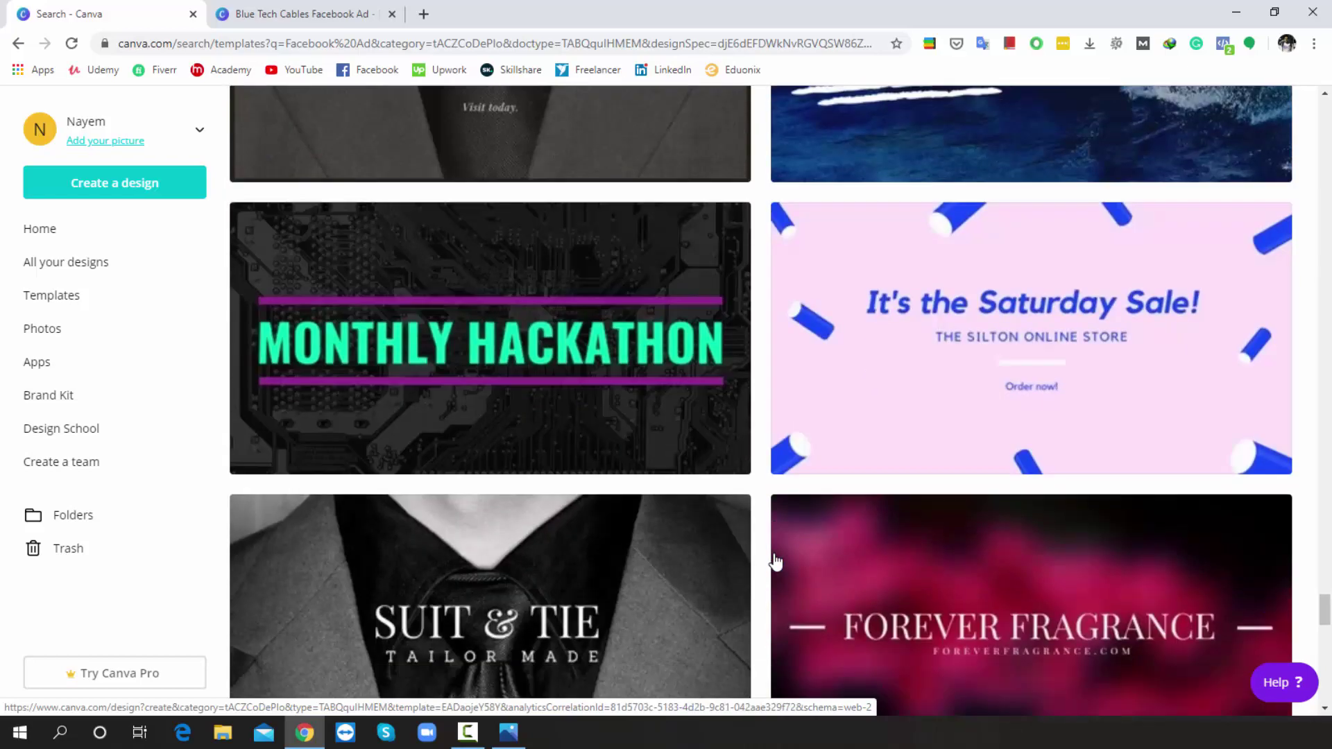
pyautogui.scroll(-6, 775, 562)
pyautogui.scroll(-13, 775, 562)
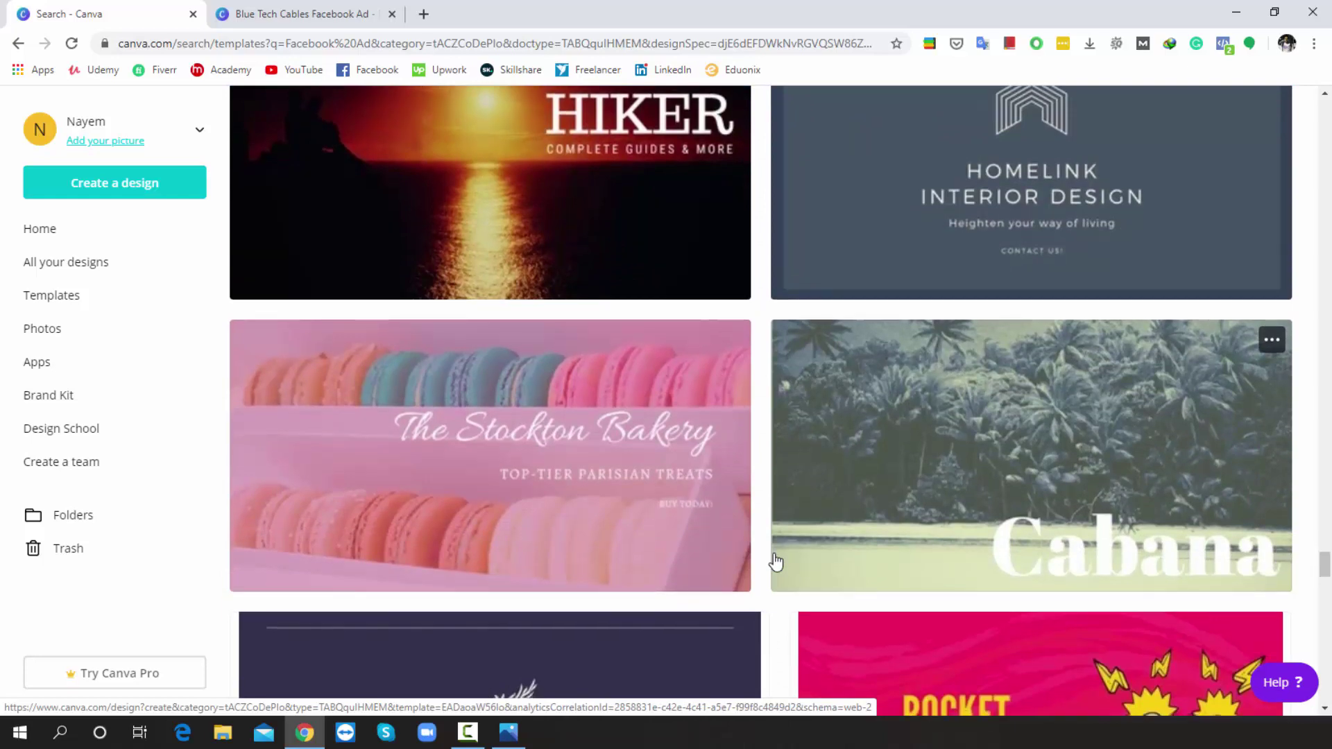
pyautogui.scroll(-13, 775, 561)
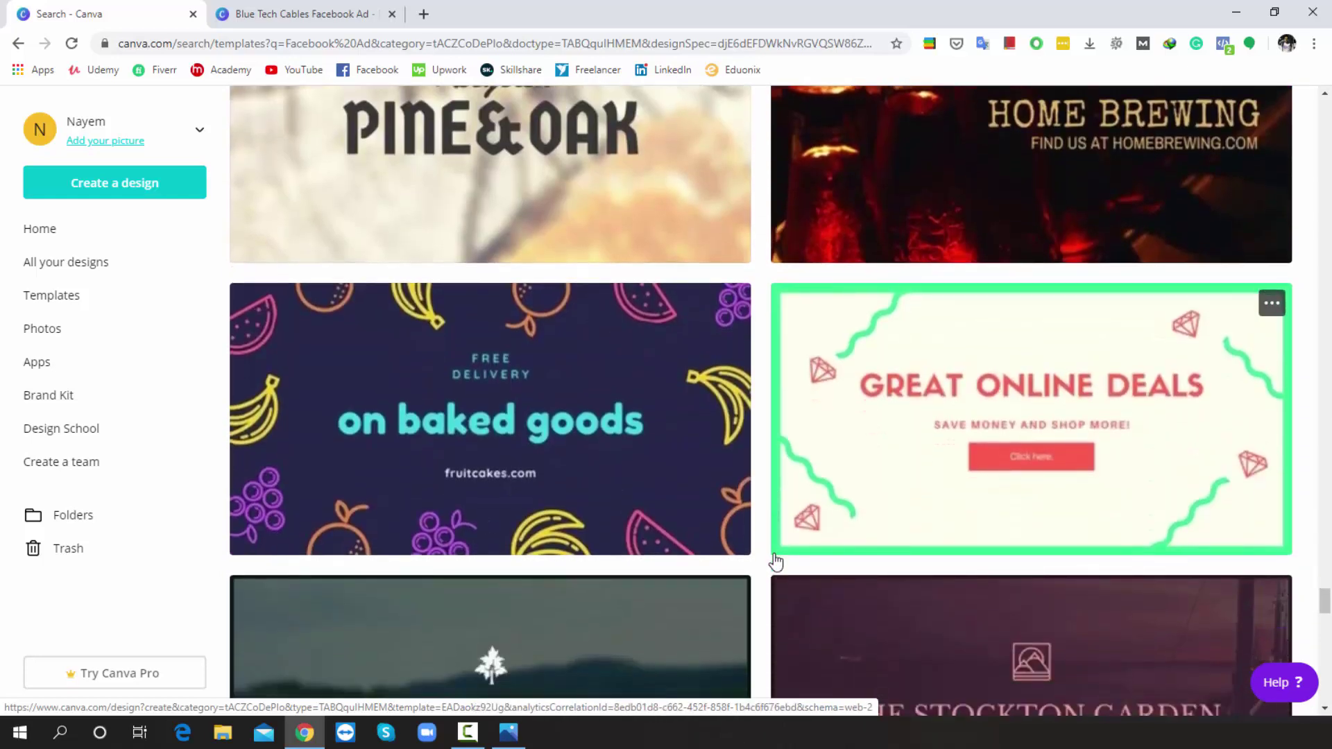
pyautogui.click(52, 234)
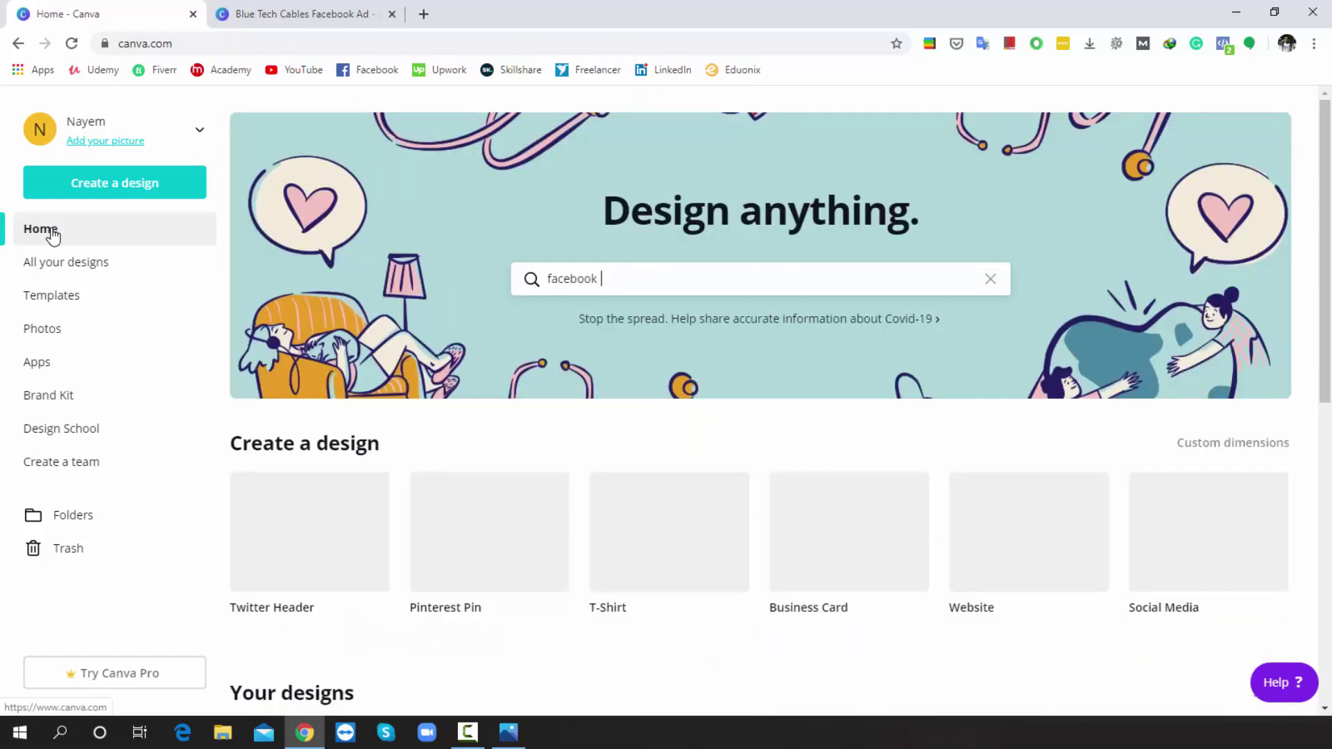
pyautogui.scroll(-6, 428, 371)
pyautogui.scroll(-10, 429, 370)
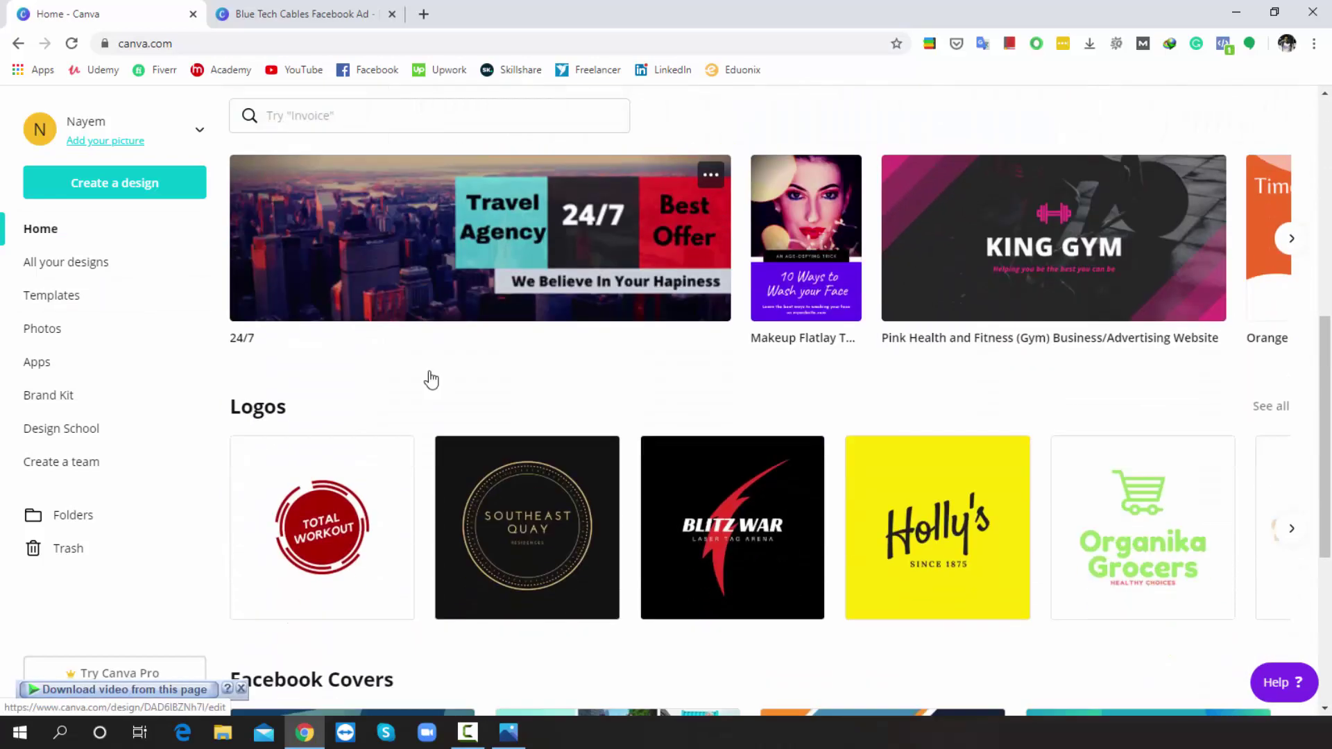
pyautogui.scroll(5, 429, 370)
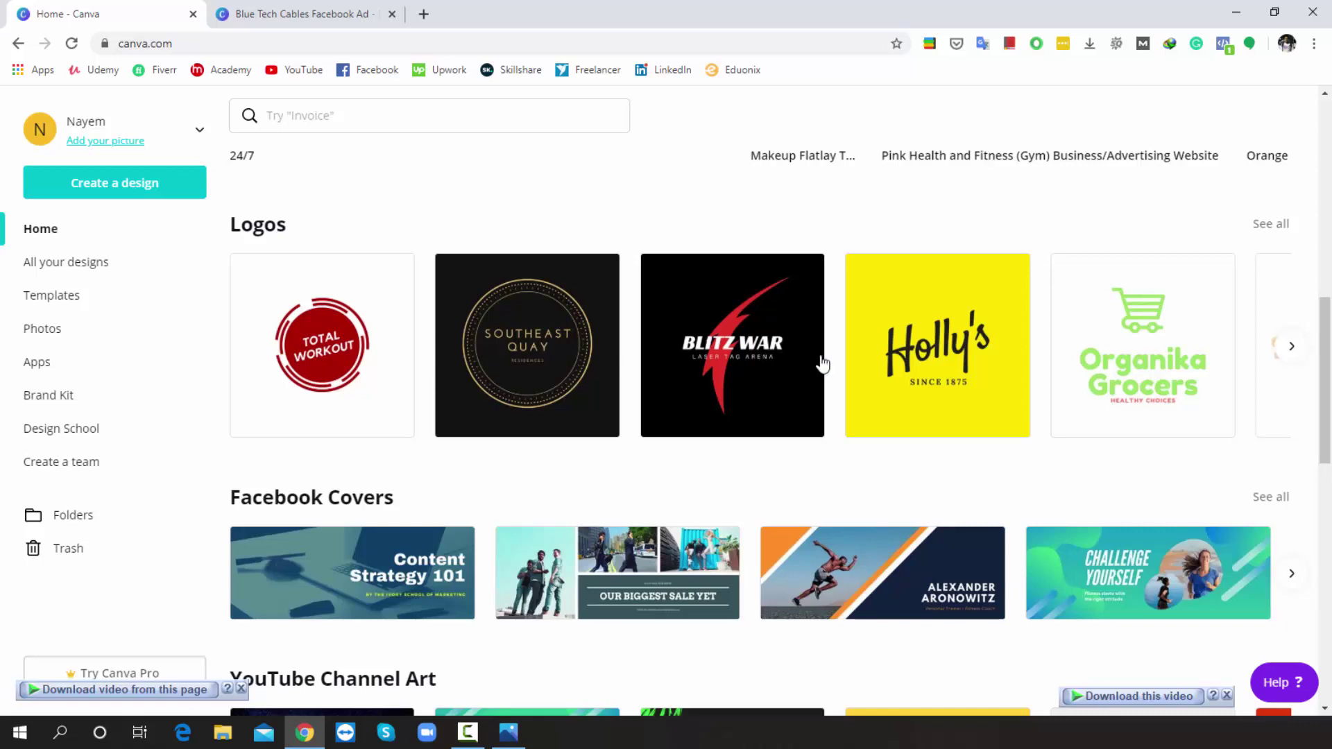
pyautogui.click(1294, 347)
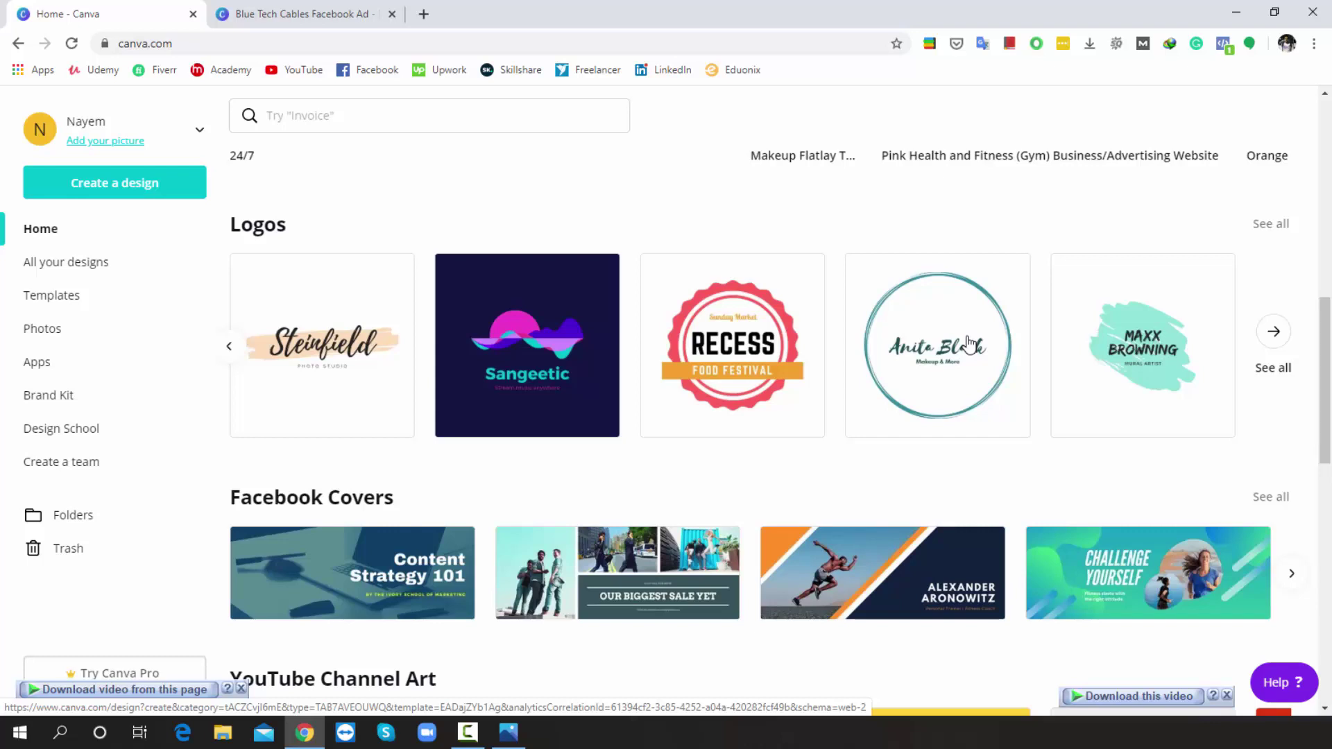
pyautogui.scroll(-5, 969, 344)
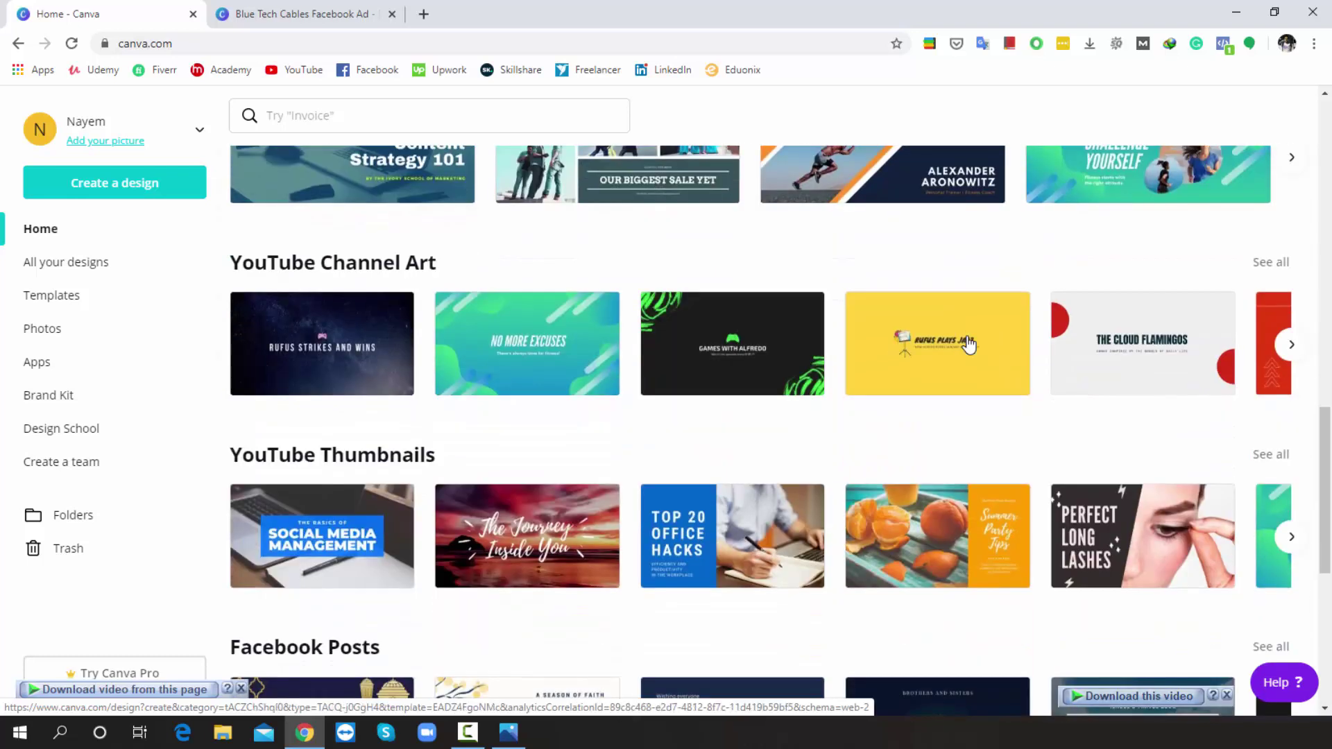